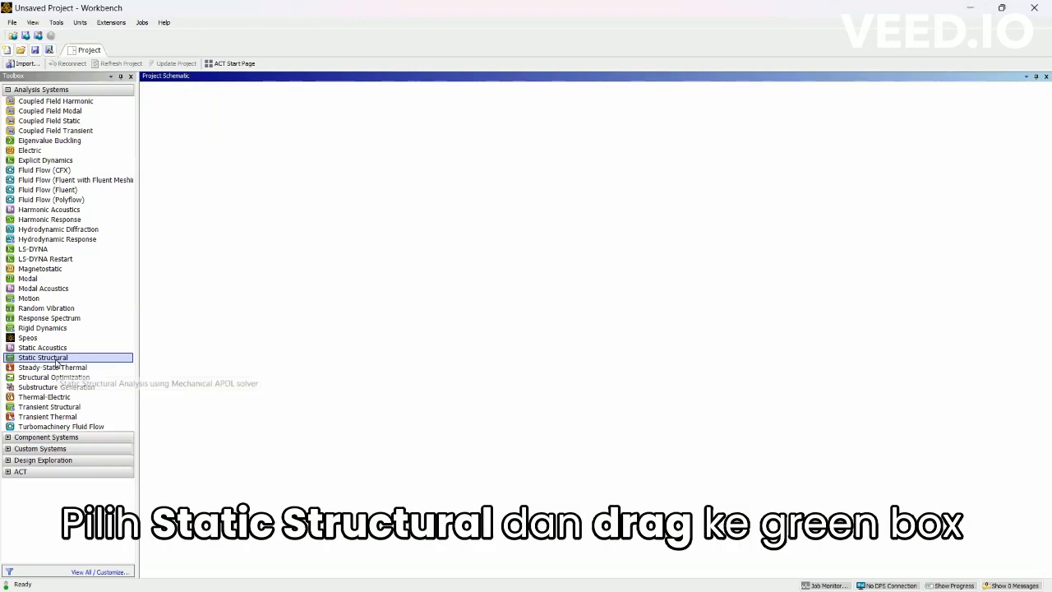
- Add a Static Structural system to the project schematic and open its Engineering Data
drag(58, 364, 206, 130)
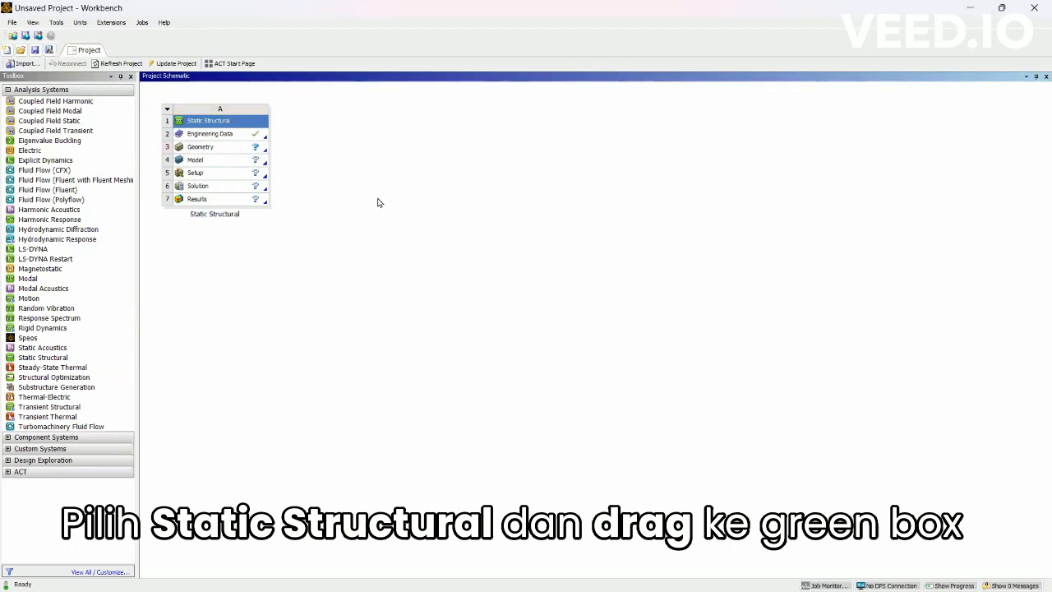
click(257, 135)
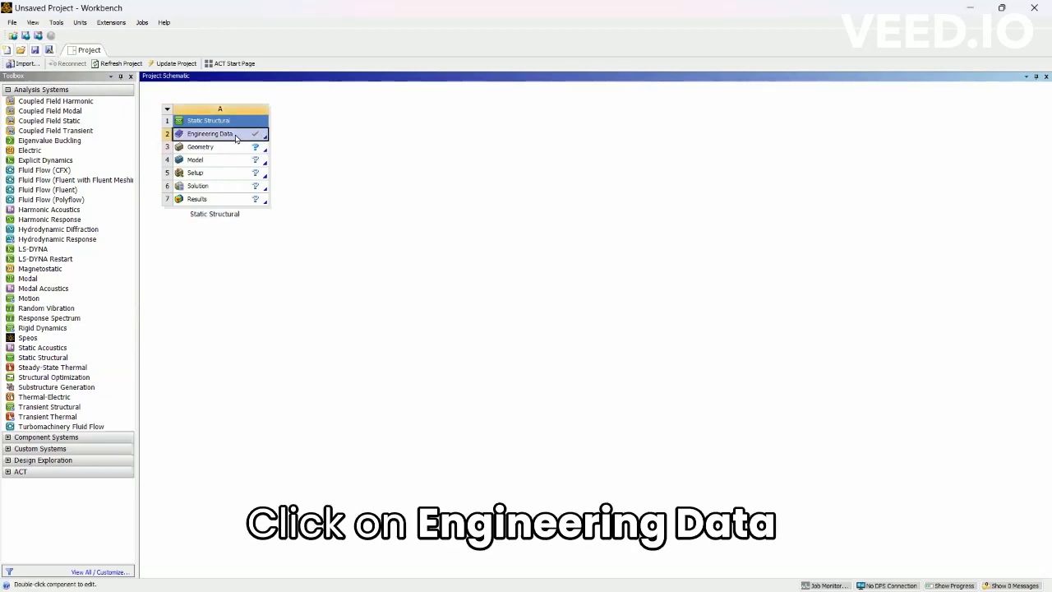
double_click(237, 137)
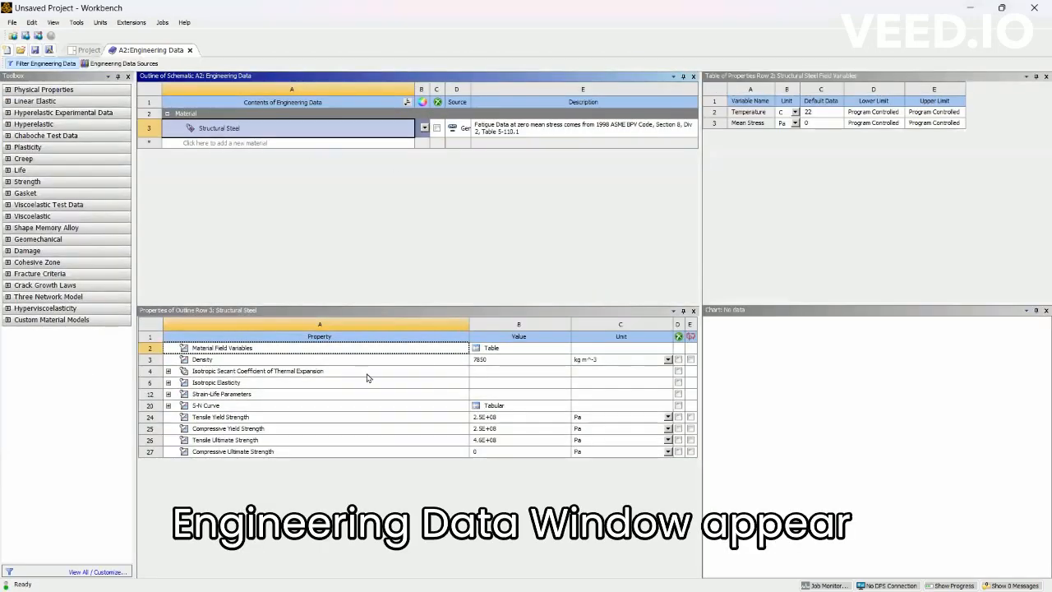
- Add Plastic, ABS (high-impact) to the engineering data from the ANSYS GRANTA Materials Data for Simulation (Sample) source
click(122, 65)
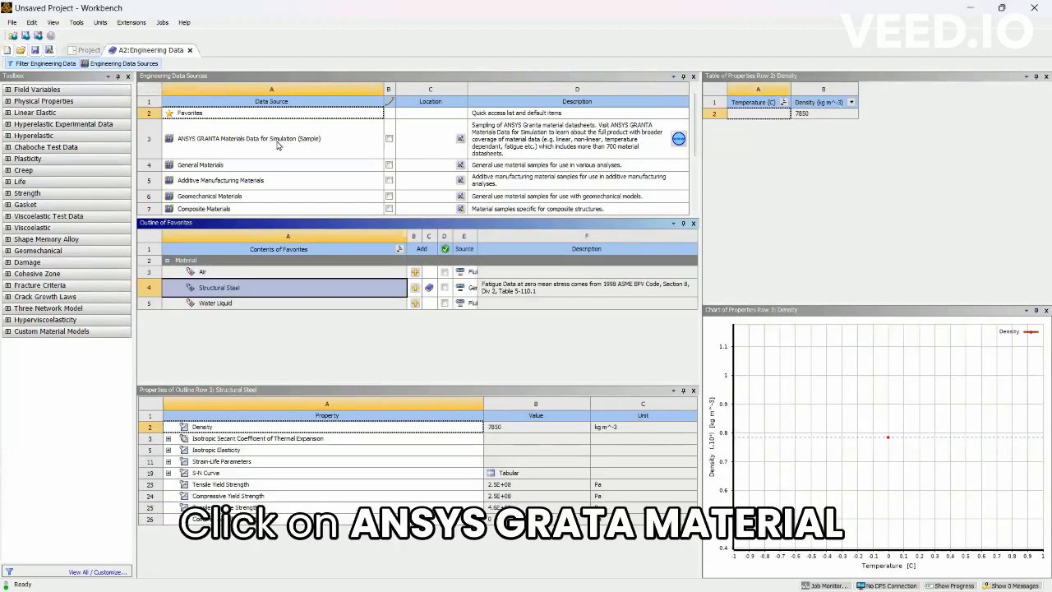
click(277, 141)
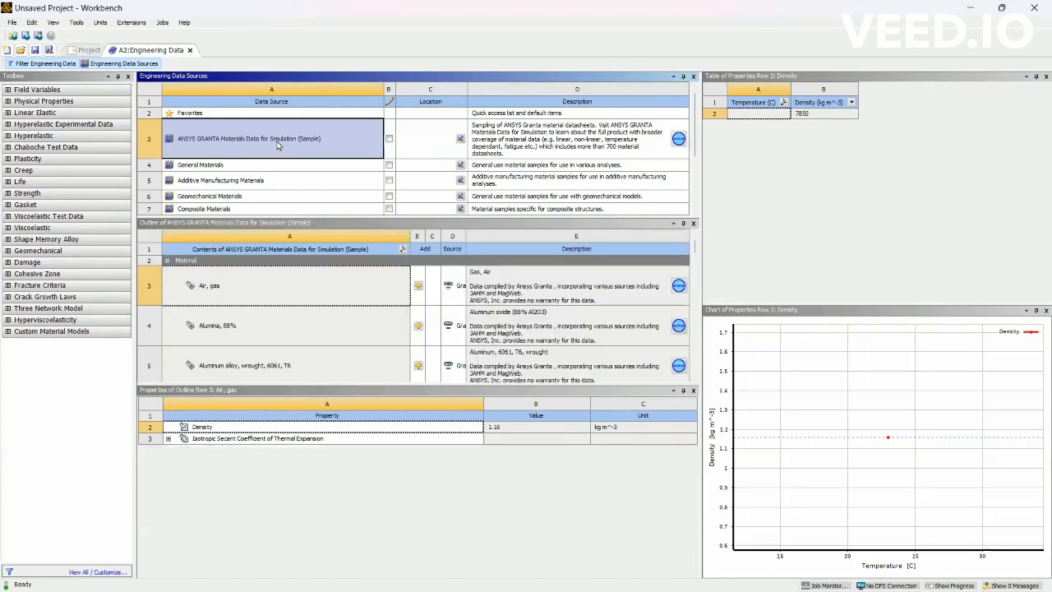
scroll(312, 306, down, 2)
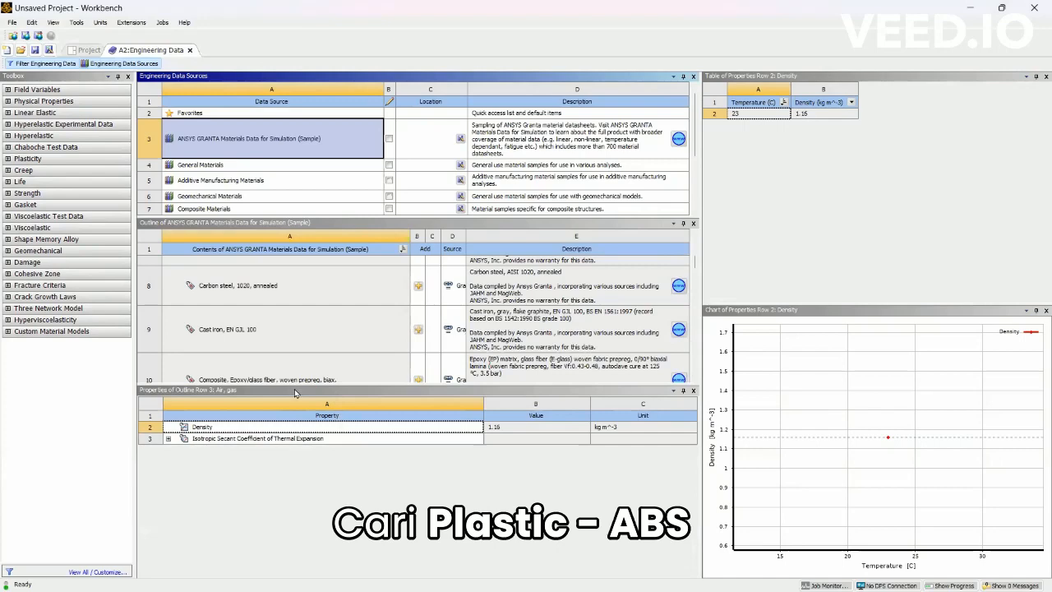
drag(295, 383, 283, 503)
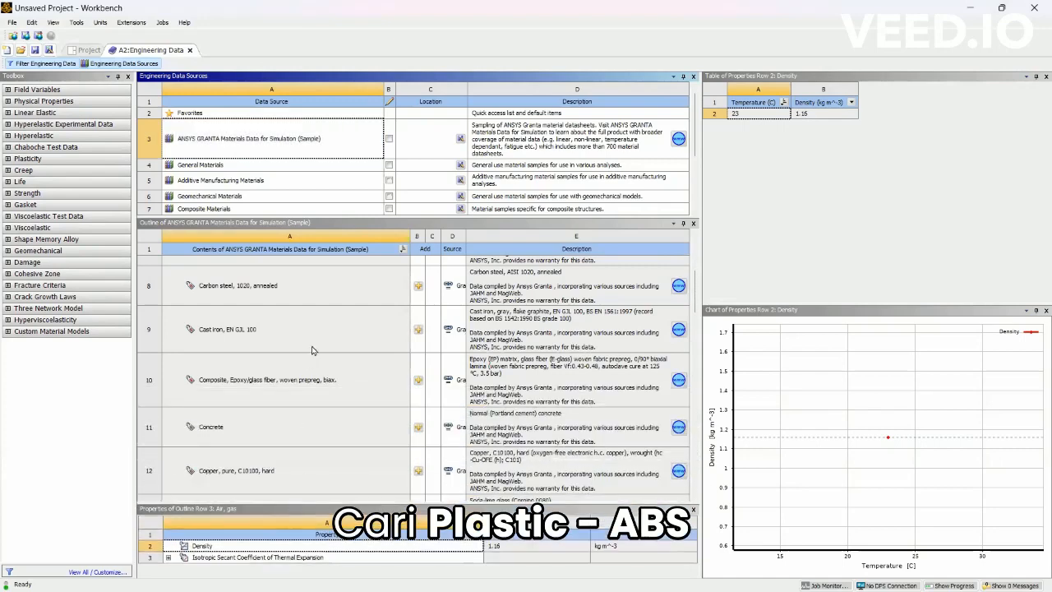
scroll(311, 350, down, 2)
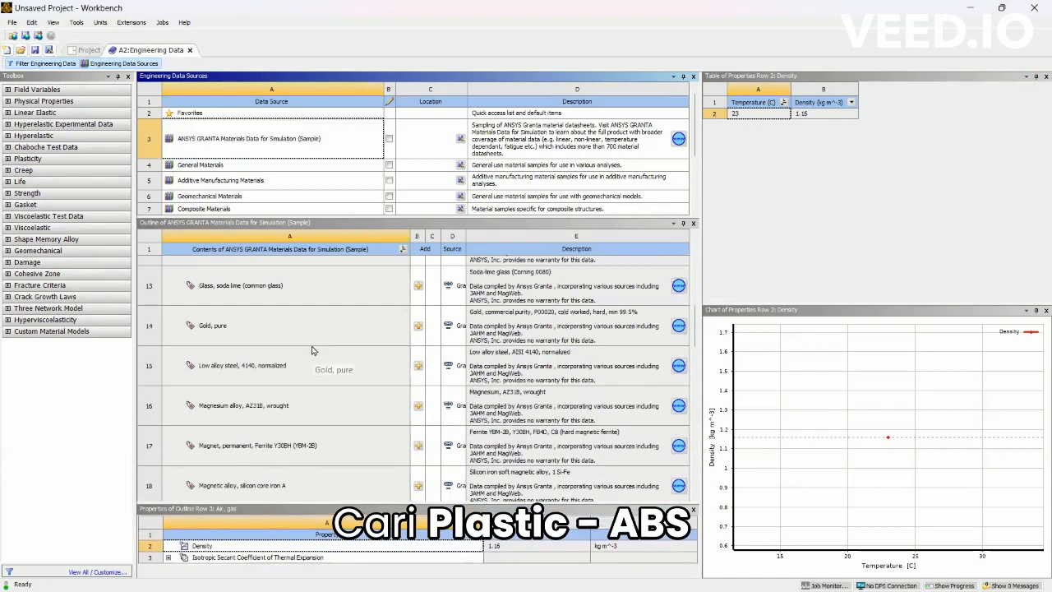
scroll(311, 350, up, 5)
scroll(311, 350, down, 2)
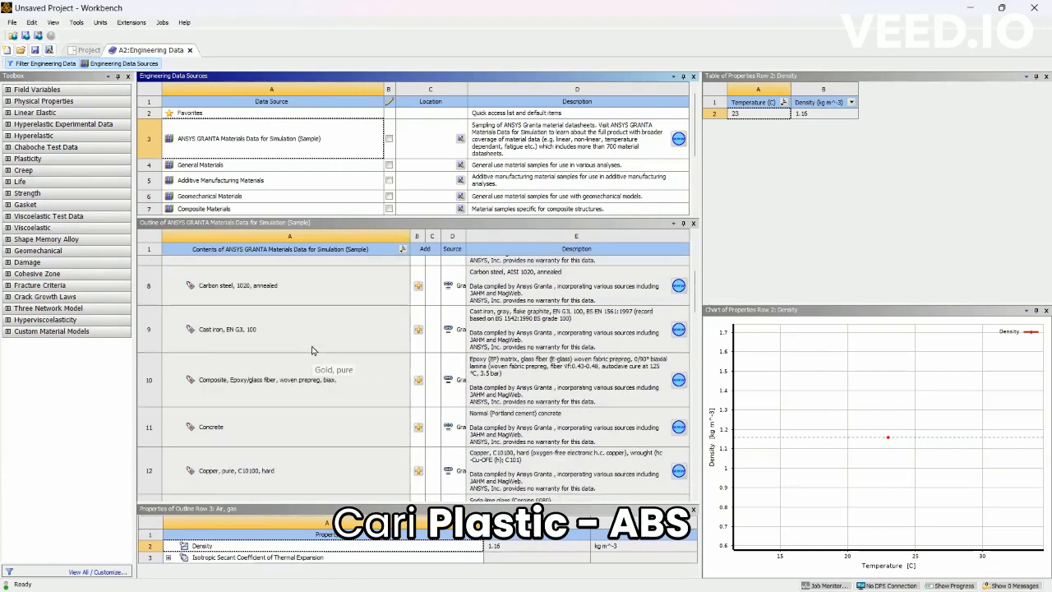
scroll(312, 351, down, 4)
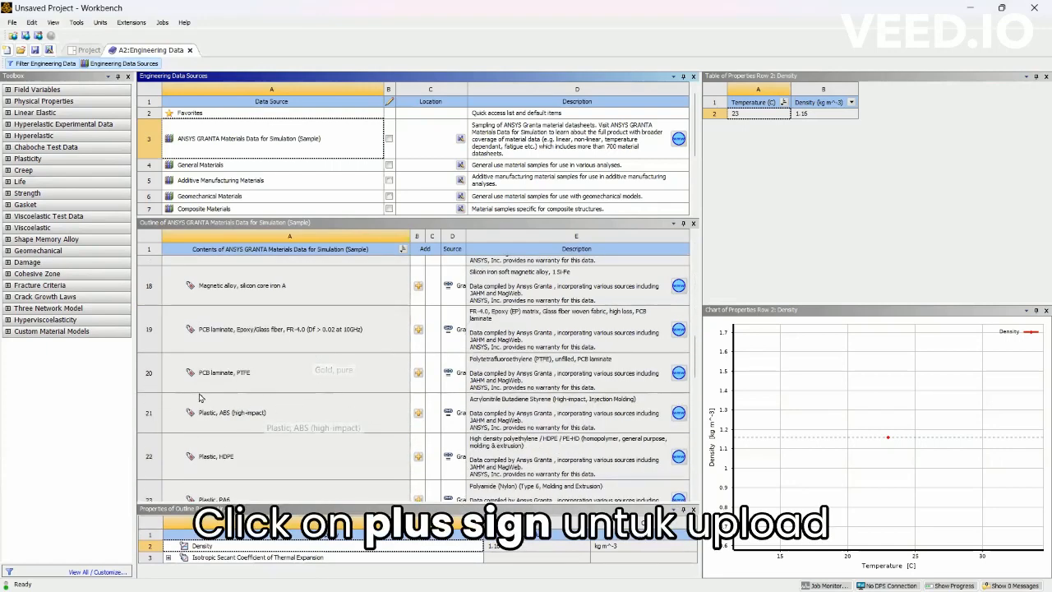
click(420, 416)
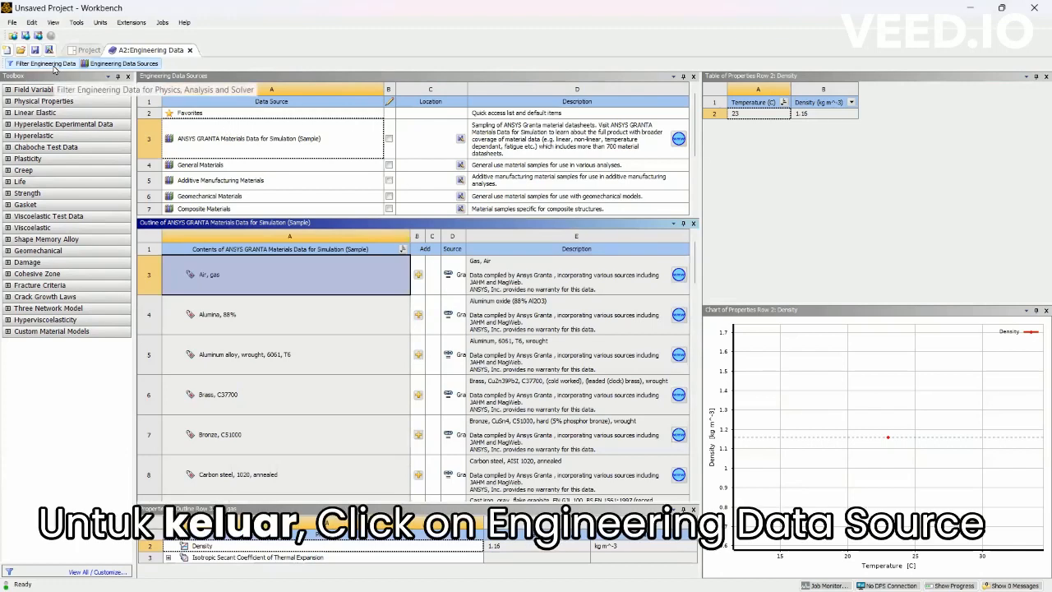
- Return to the project's own material list, delete Structural Steel and close Engineering Data
click(54, 69)
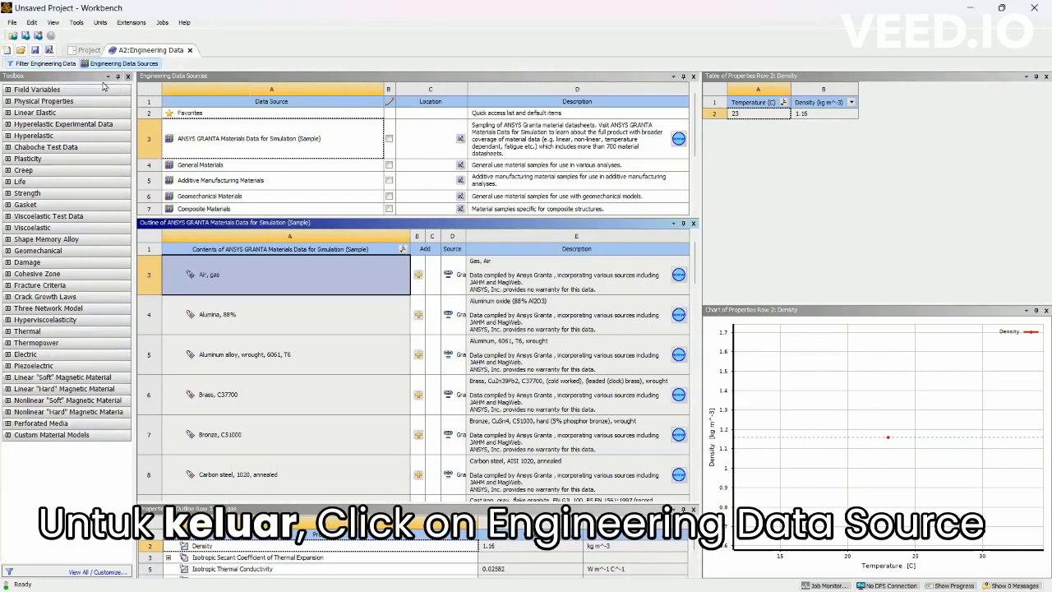
click(111, 64)
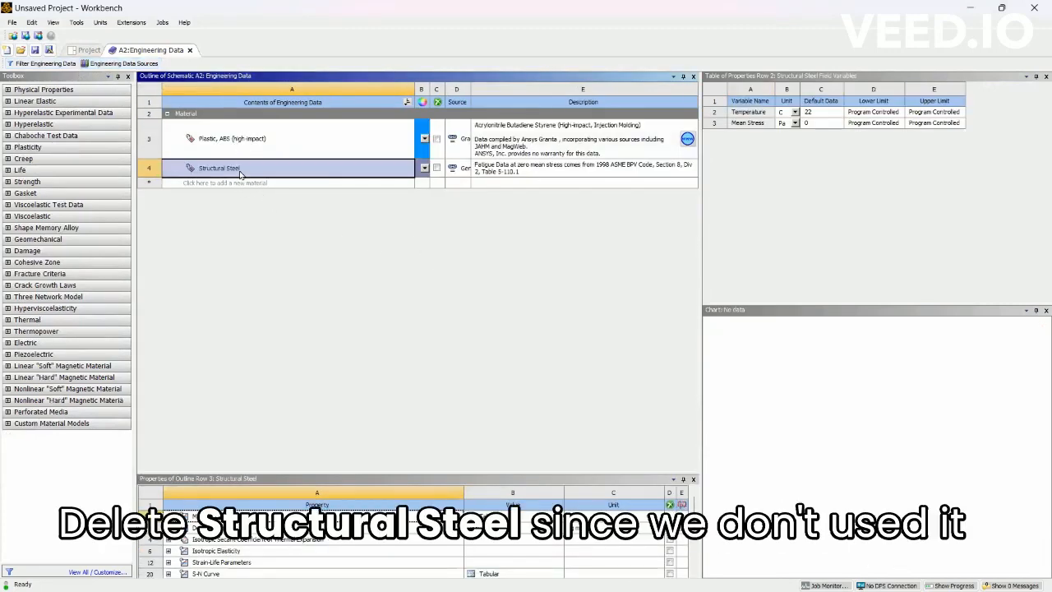
right_click(383, 176)
click(409, 218)
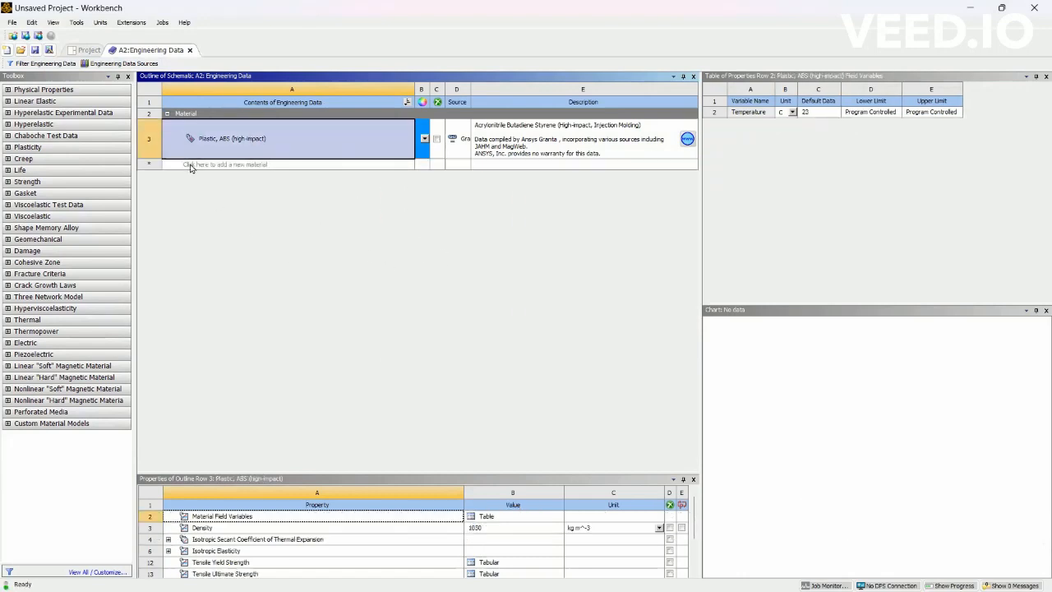
click(191, 51)
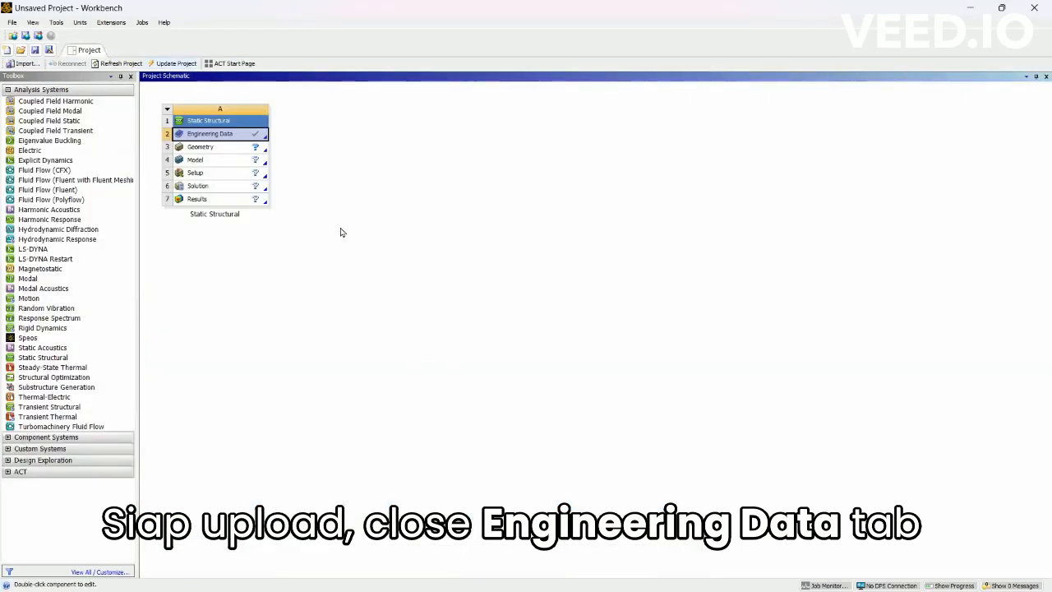
- Create a new DesignModeler geometry for the Static Structural system and make ZXPlane the active plane
right_click(254, 152)
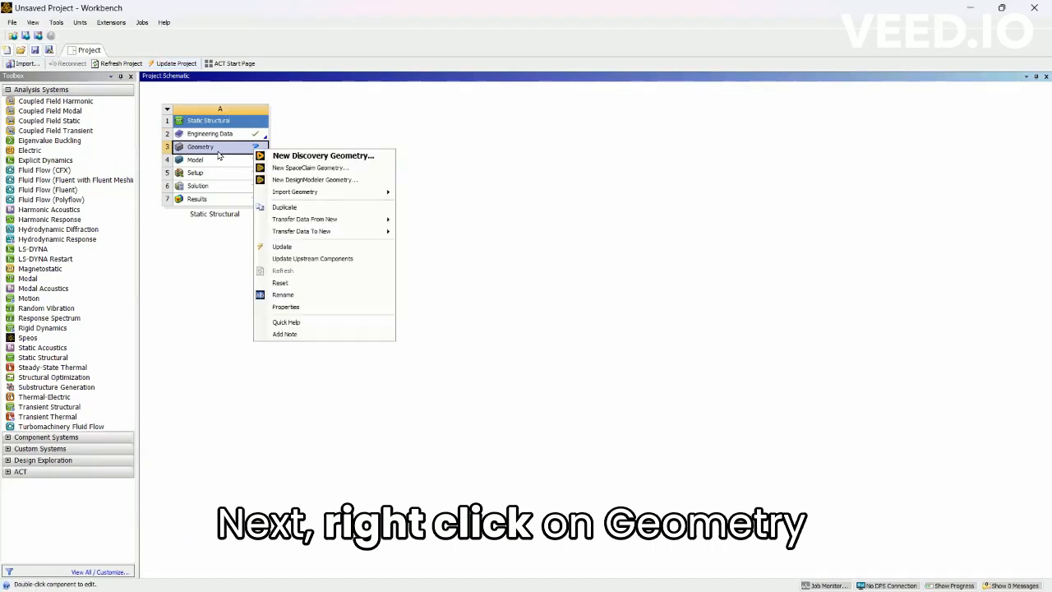
click(342, 182)
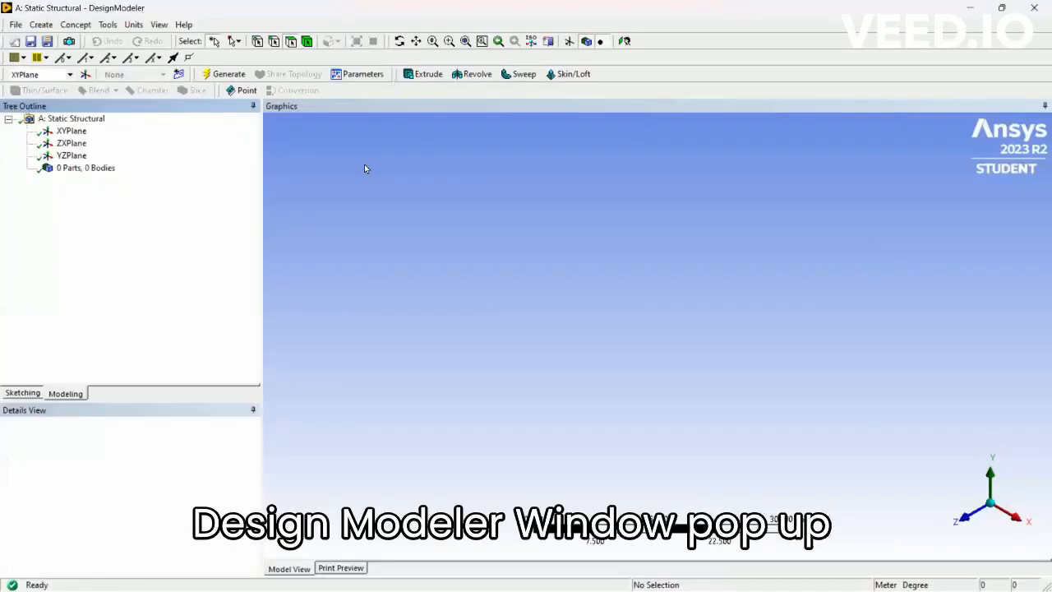
click(71, 144)
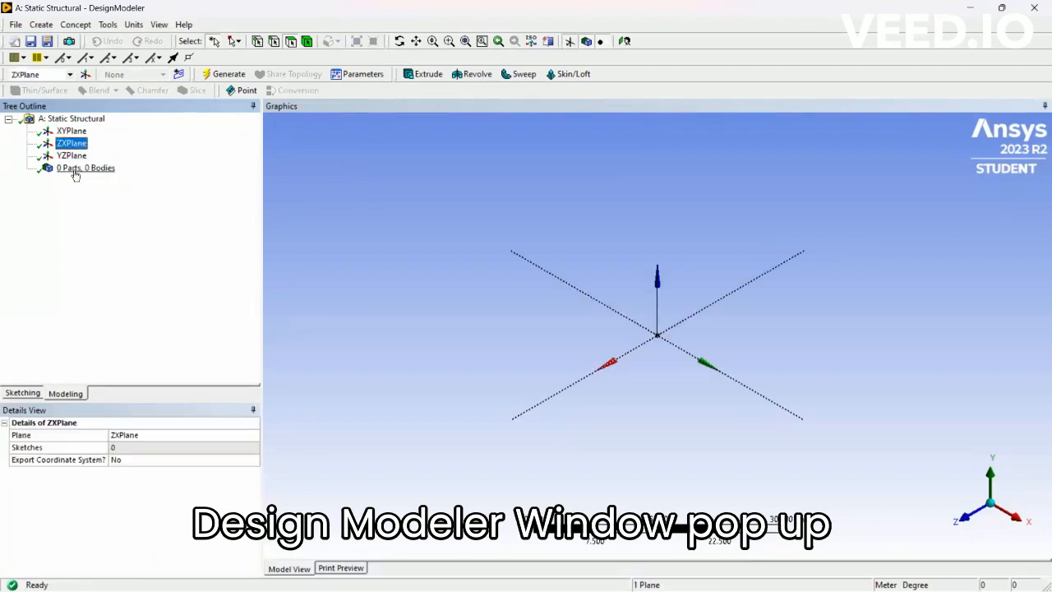
click(16, 25)
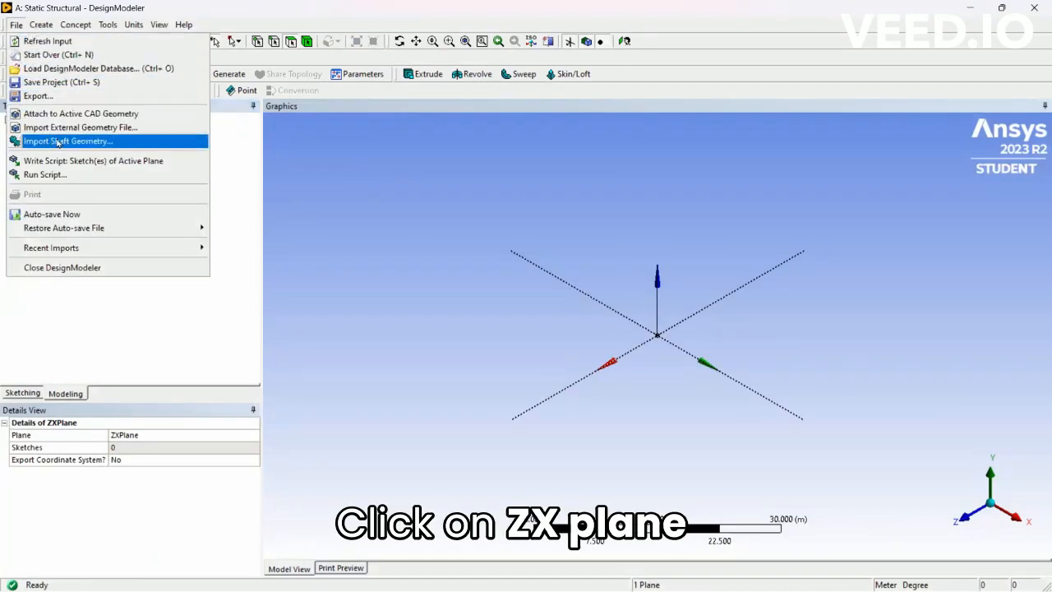
click(85, 335)
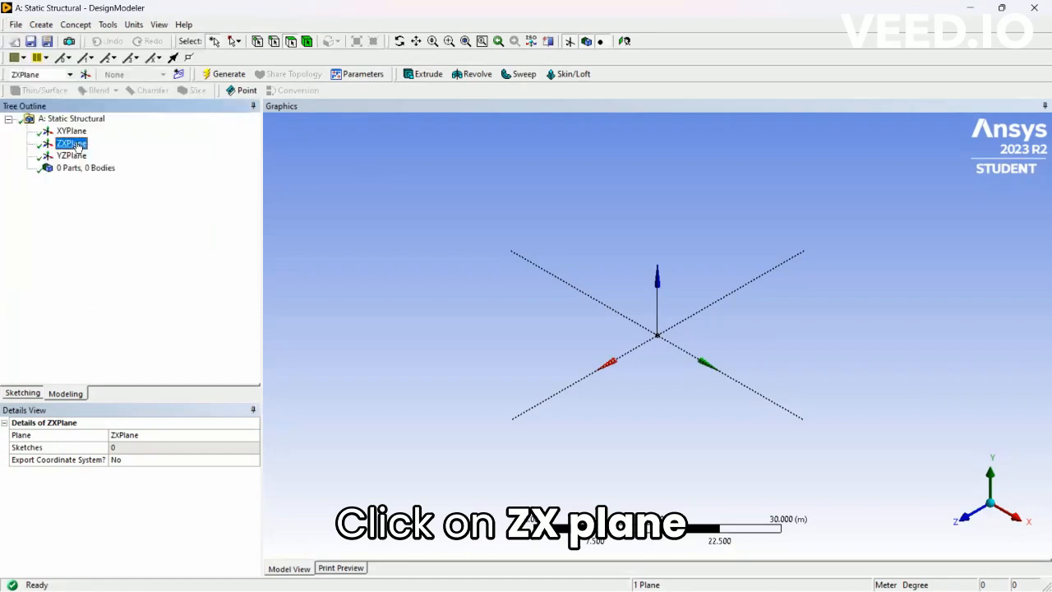
- Import the external geometry file NACA2415 from the CATIA folder onto ZXPlane and generate the propeller body
click(15, 25)
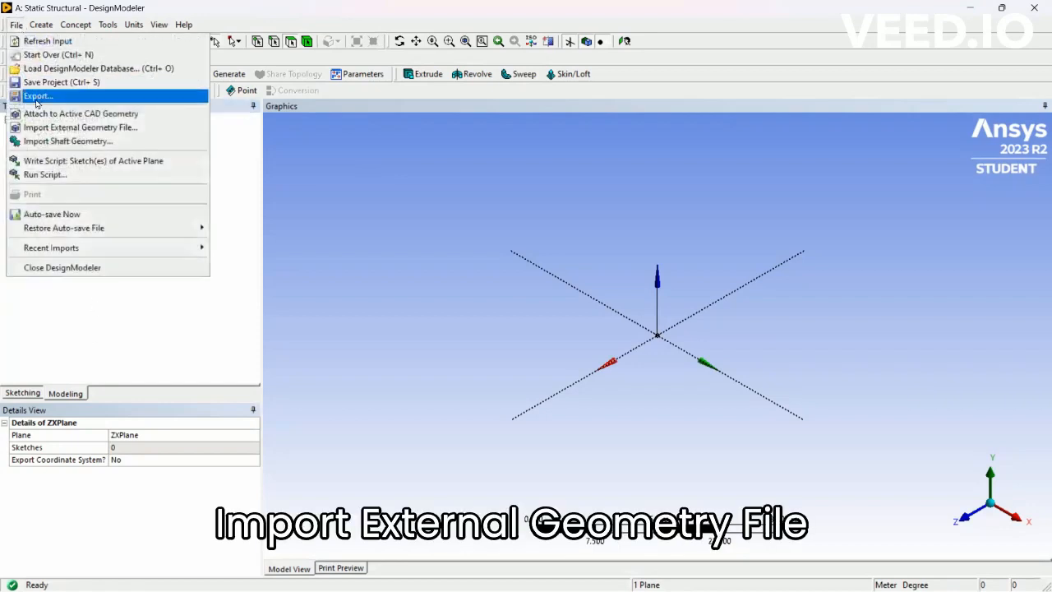
click(43, 129)
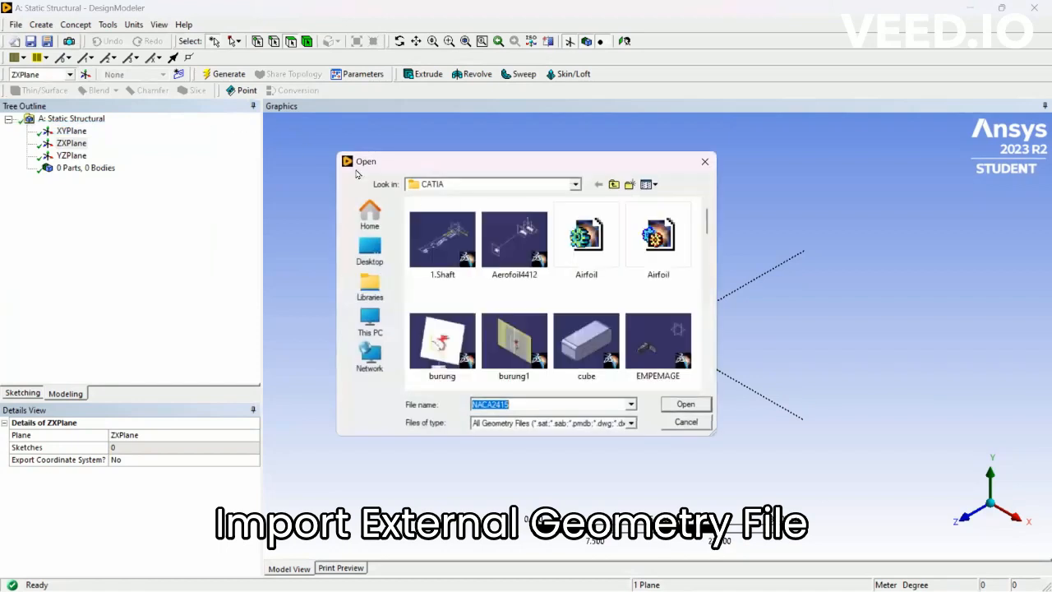
scroll(577, 323, down, 5)
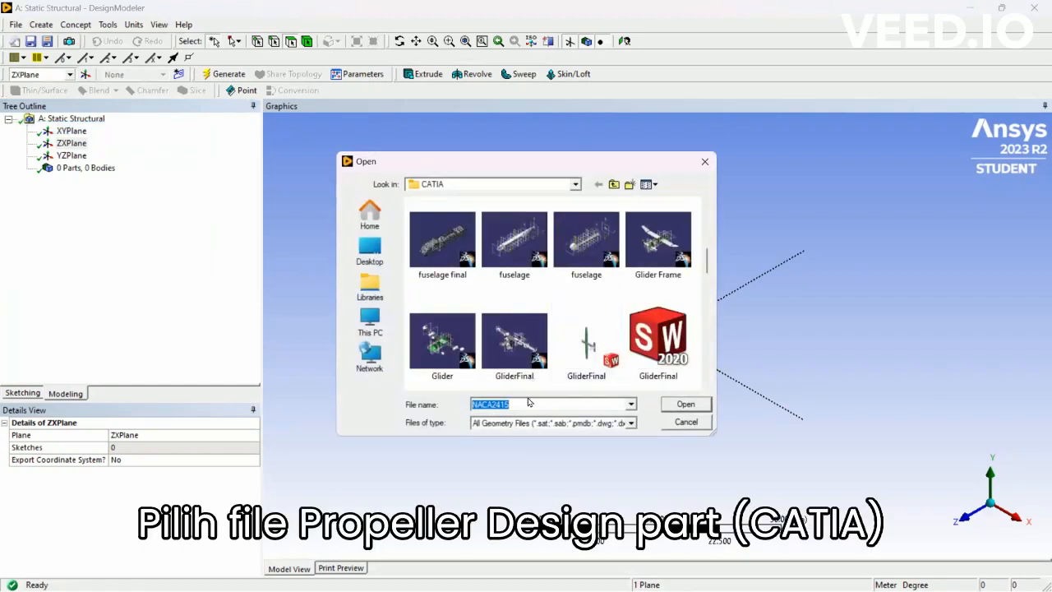
scroll(574, 325, down, 3)
scroll(573, 328, down, 4)
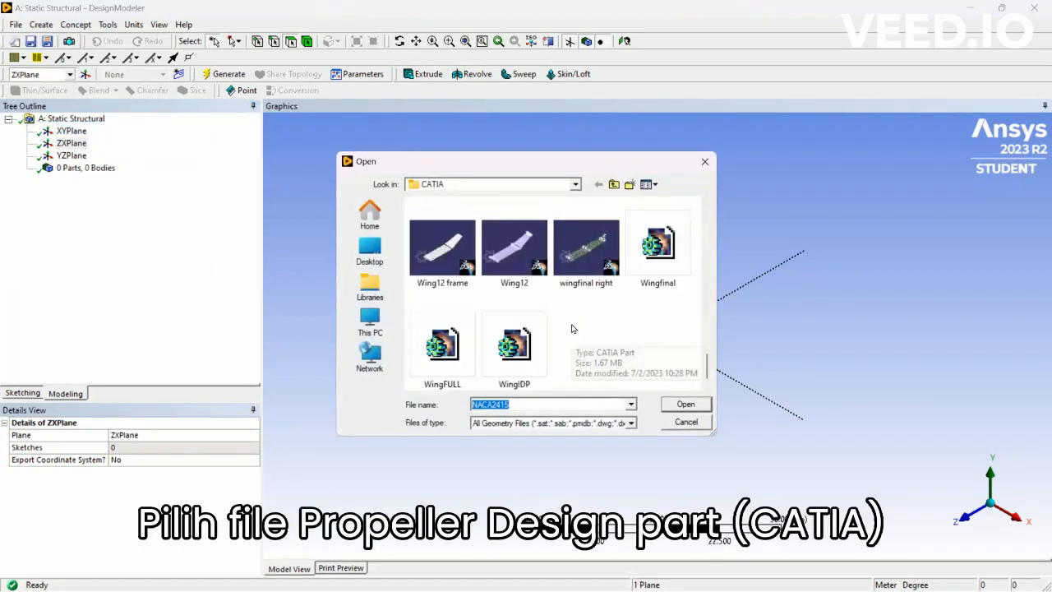
scroll(572, 329, up, 6)
scroll(573, 329, up, 2)
scroll(573, 329, down, 2)
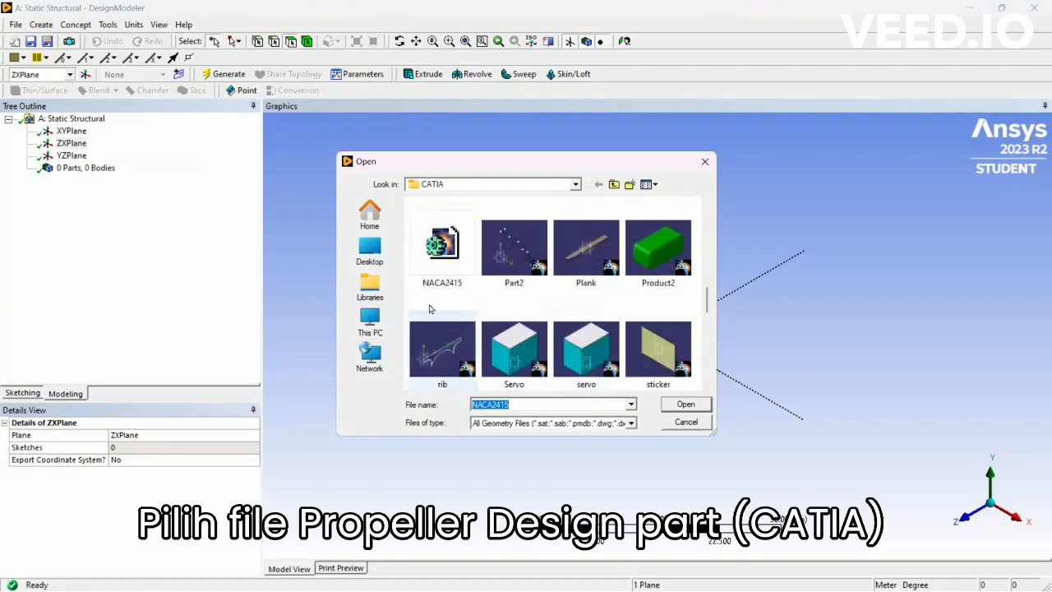
click(441, 255)
click(686, 404)
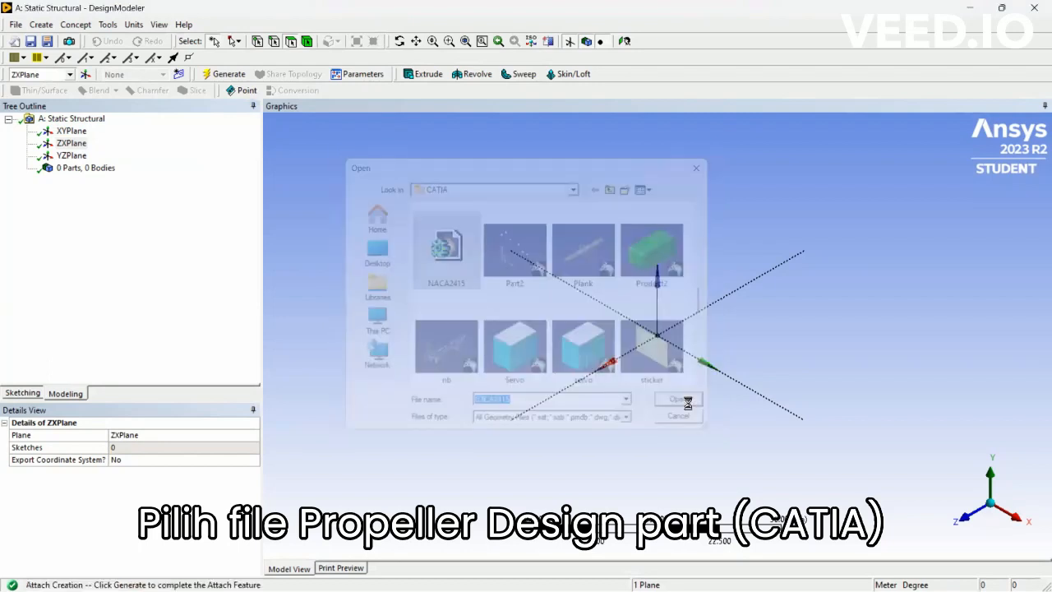
click(229, 75)
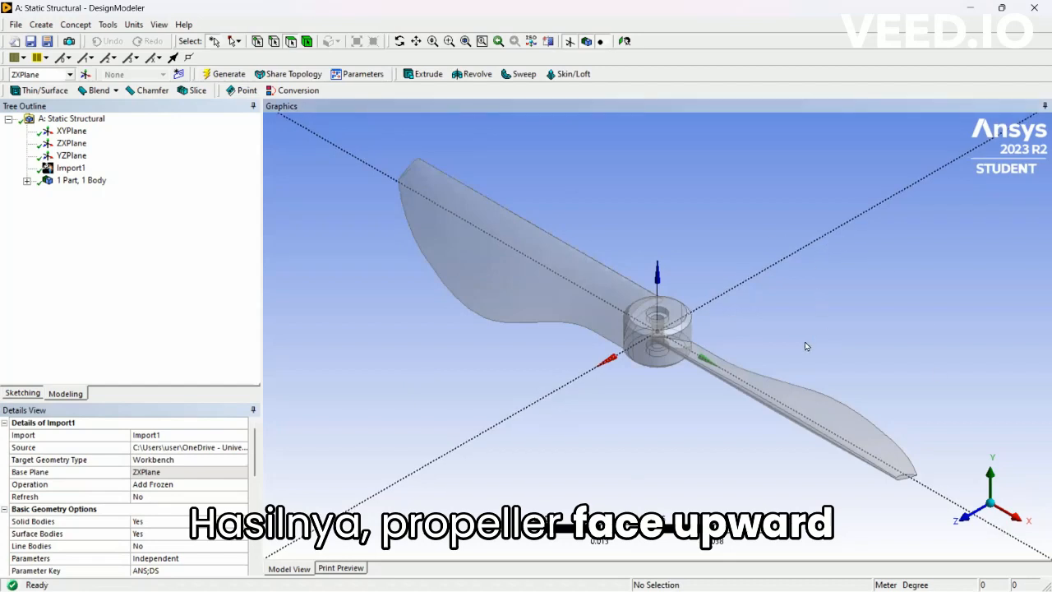
- Close DesignModeler and open the system's Model for editing in Mechanical
click(1027, 10)
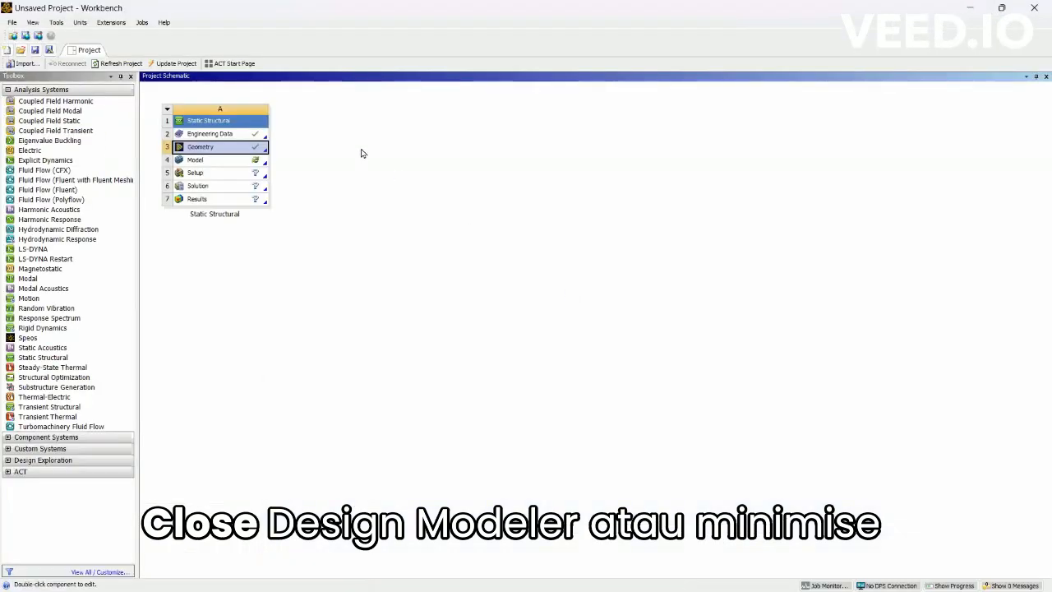
right_click(258, 163)
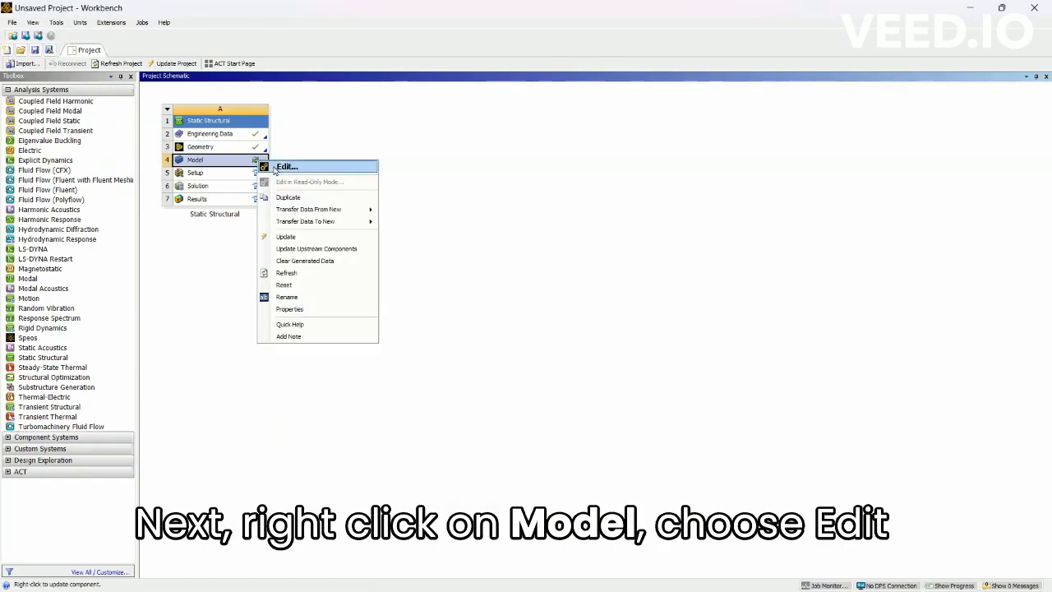
click(286, 167)
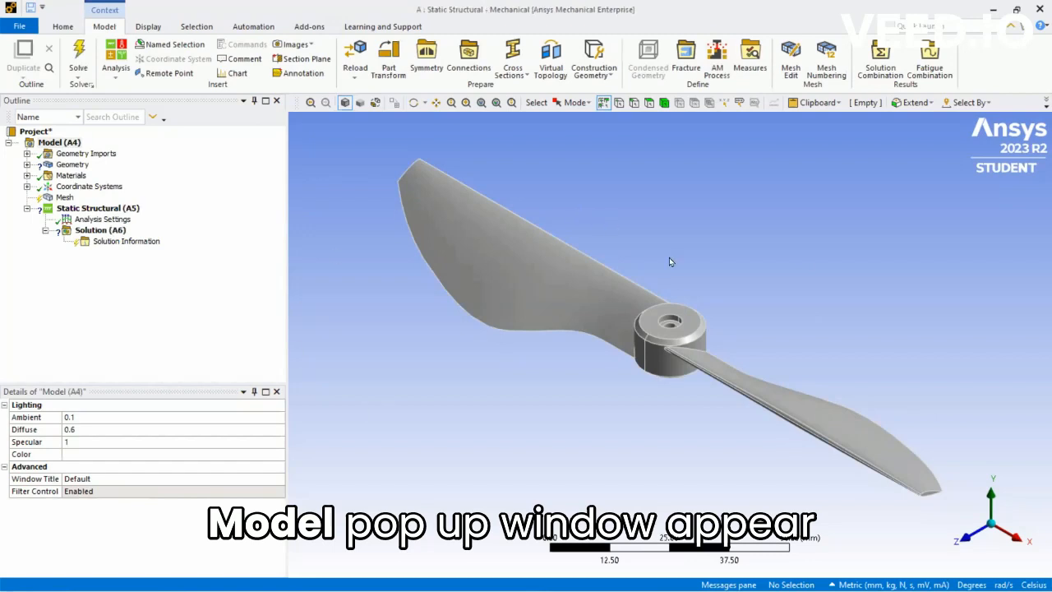
- Expand Geometry Imports and review the details of Geometry Import (A3)
click(87, 154)
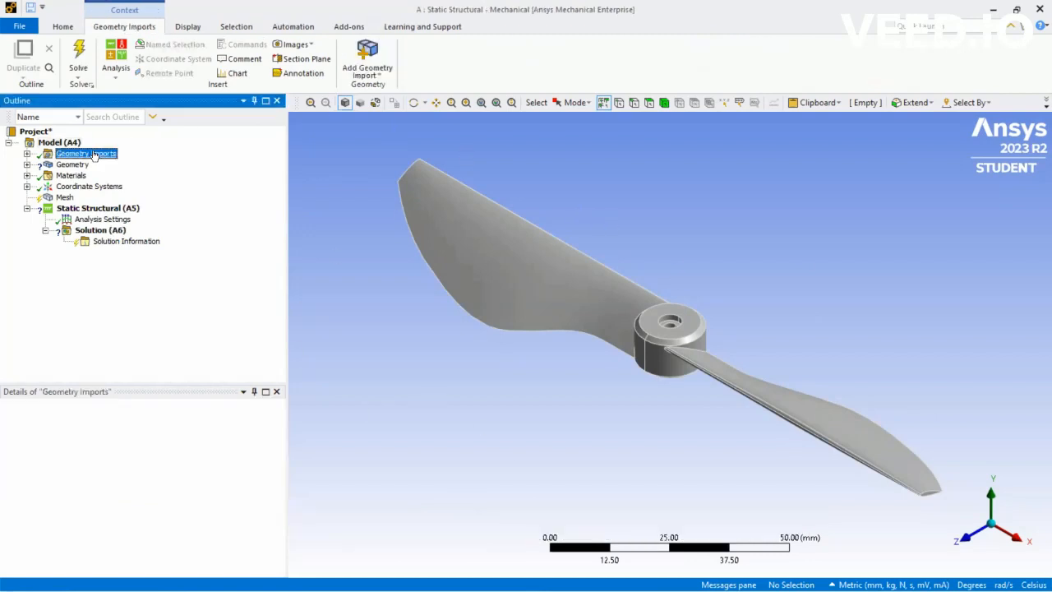
right_click(89, 154)
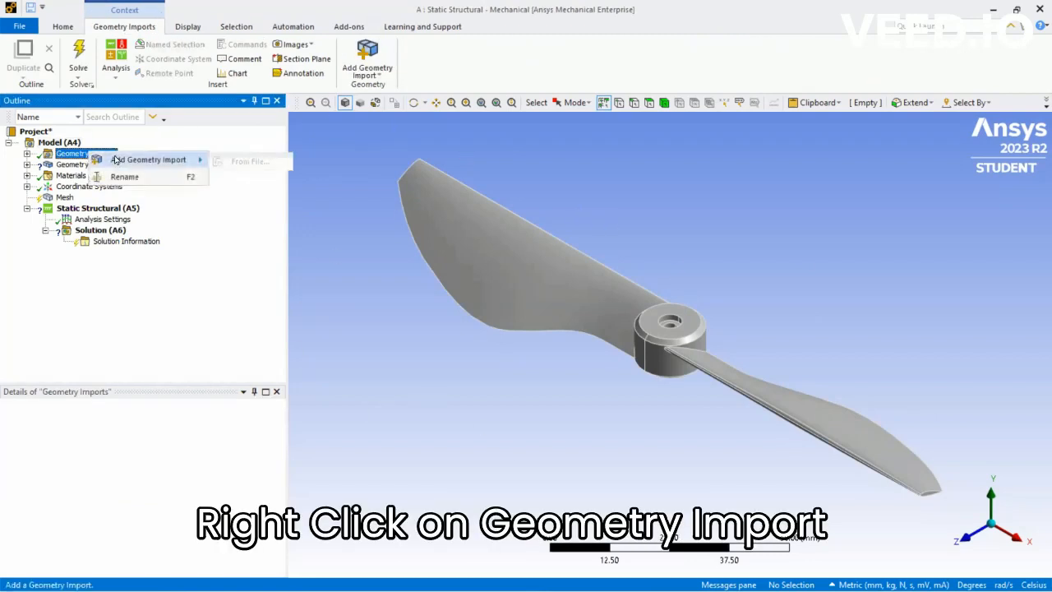
click(27, 154)
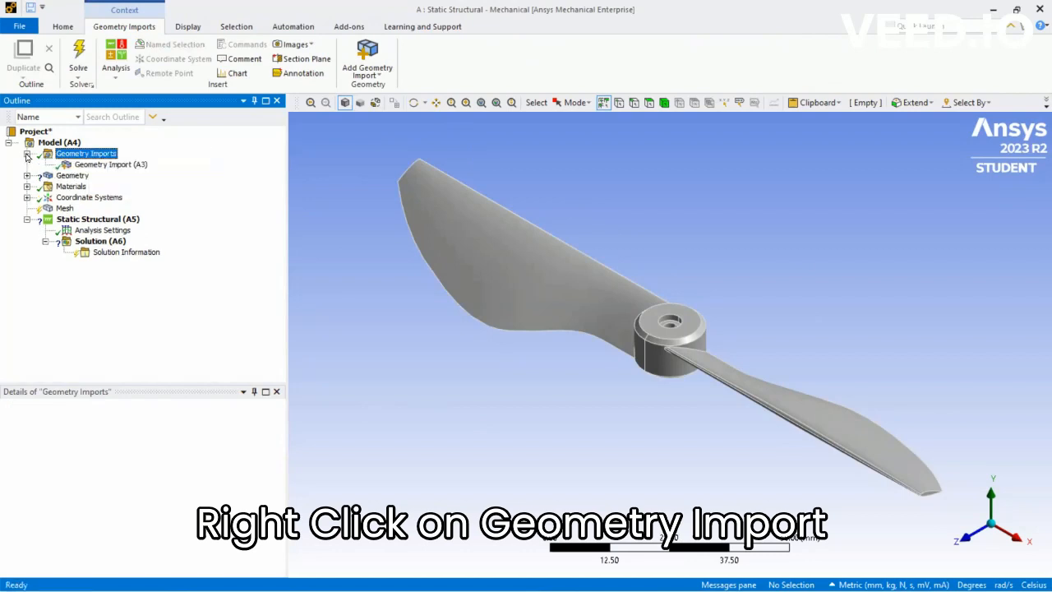
click(102, 168)
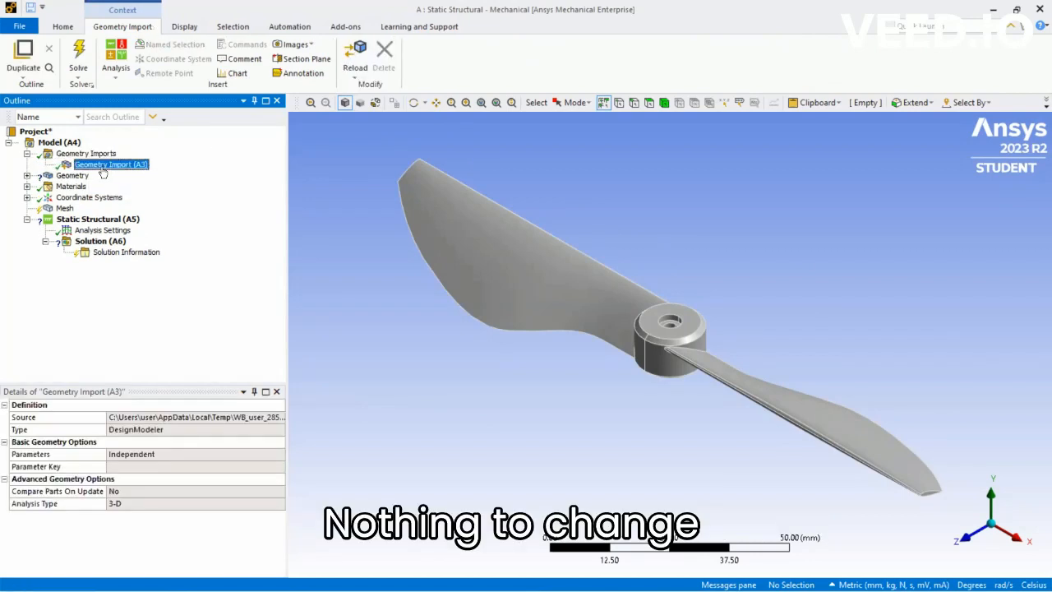
- Assign the material Plastic, ABS (high-impact) to the propeller body PartBody|Chamfer.2
click(27, 176)
click(99, 186)
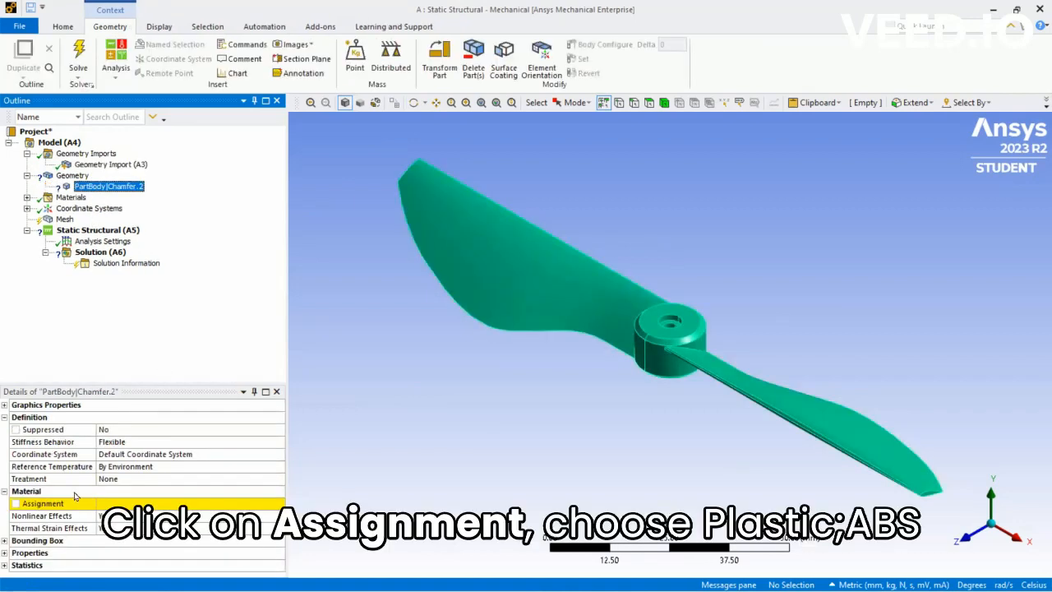
click(135, 503)
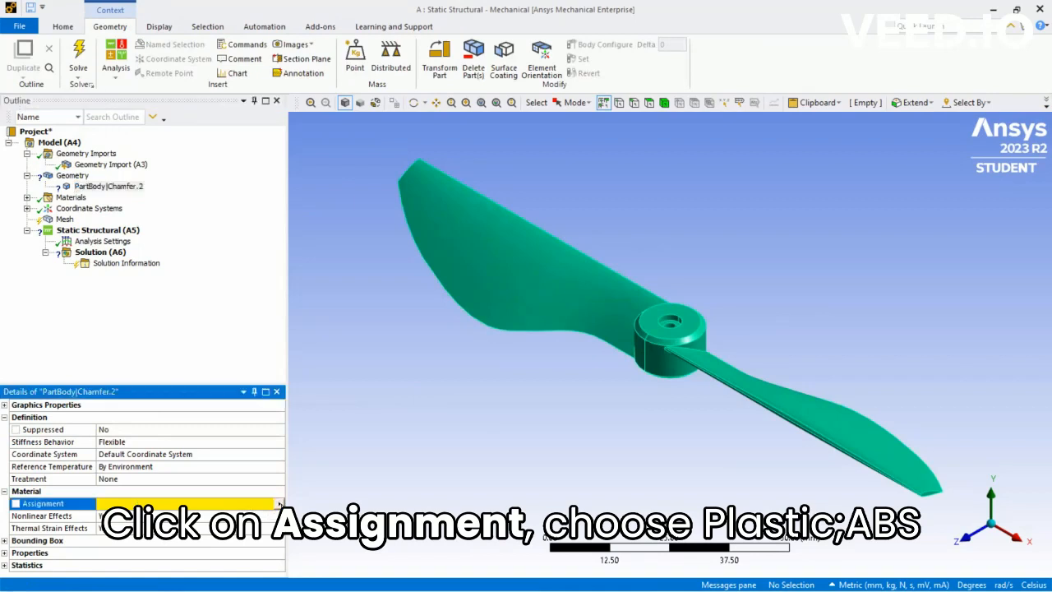
click(279, 504)
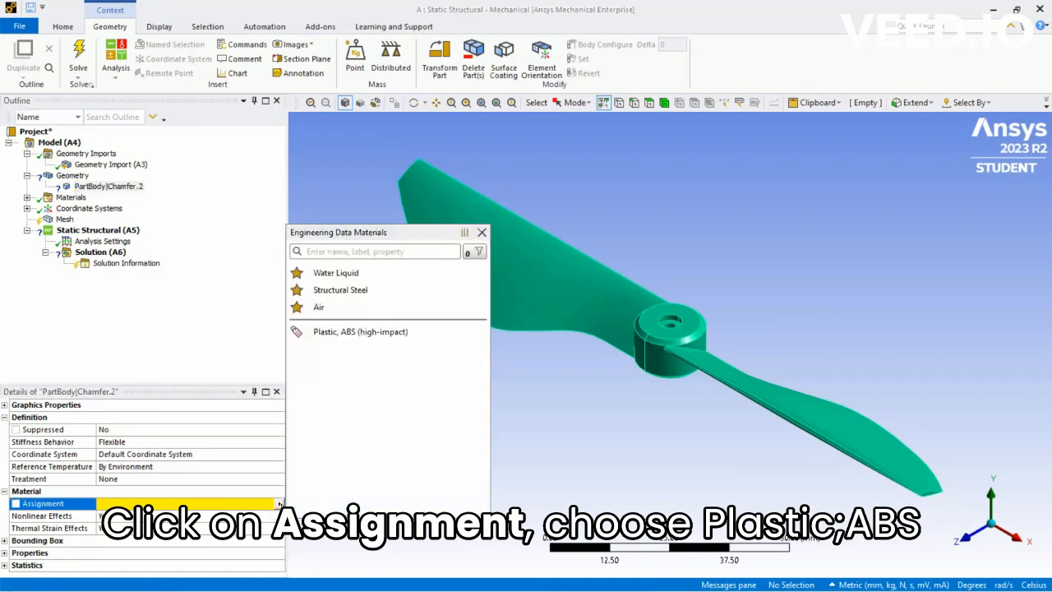
click(394, 332)
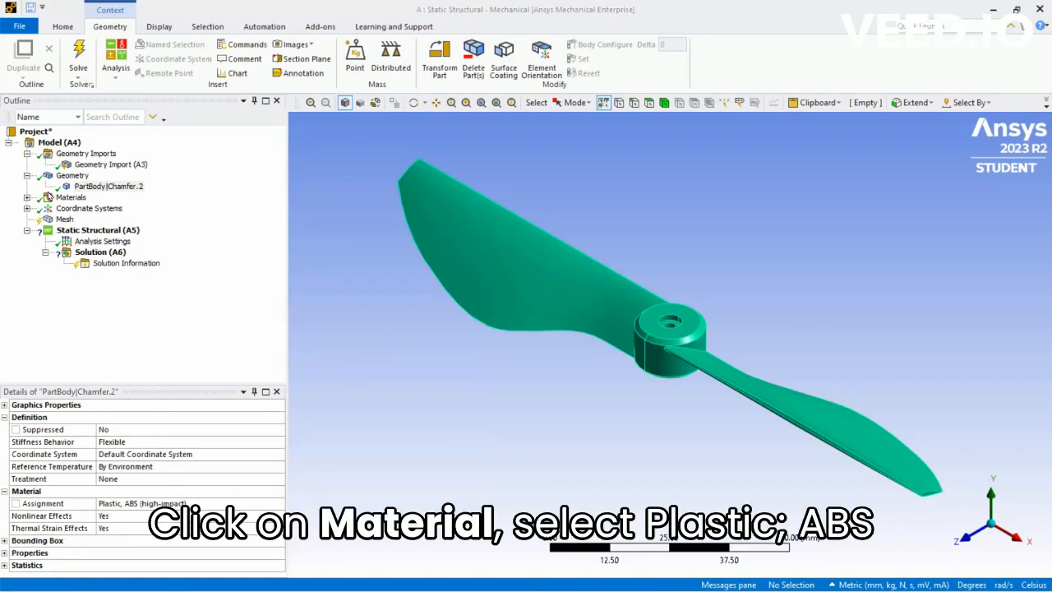
- Review the properties of Plastic, ABS (high-impact) under Materials and check the model's Coordinate Systems
click(27, 198)
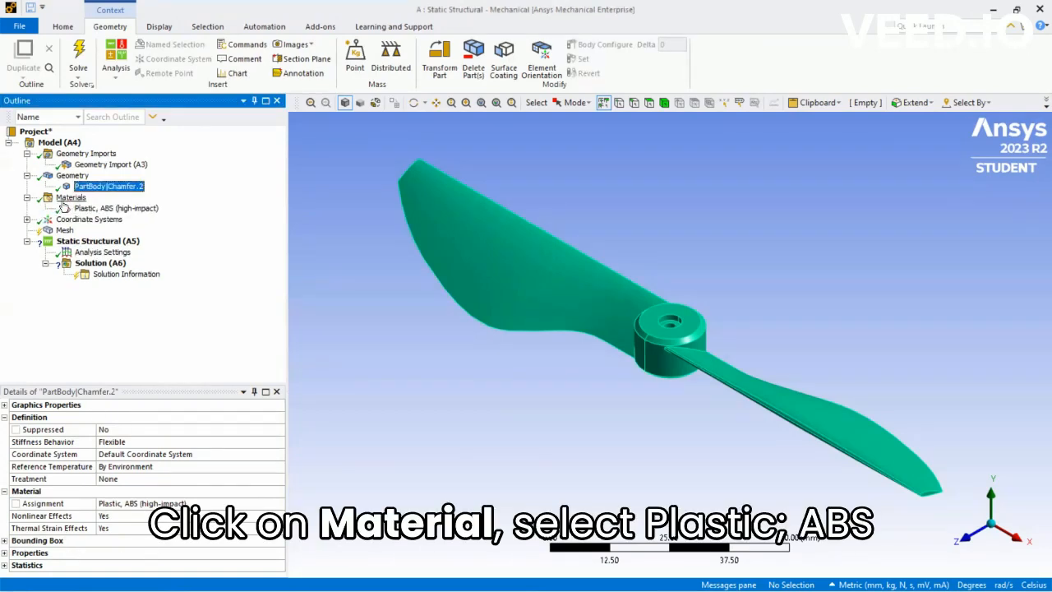
click(79, 198)
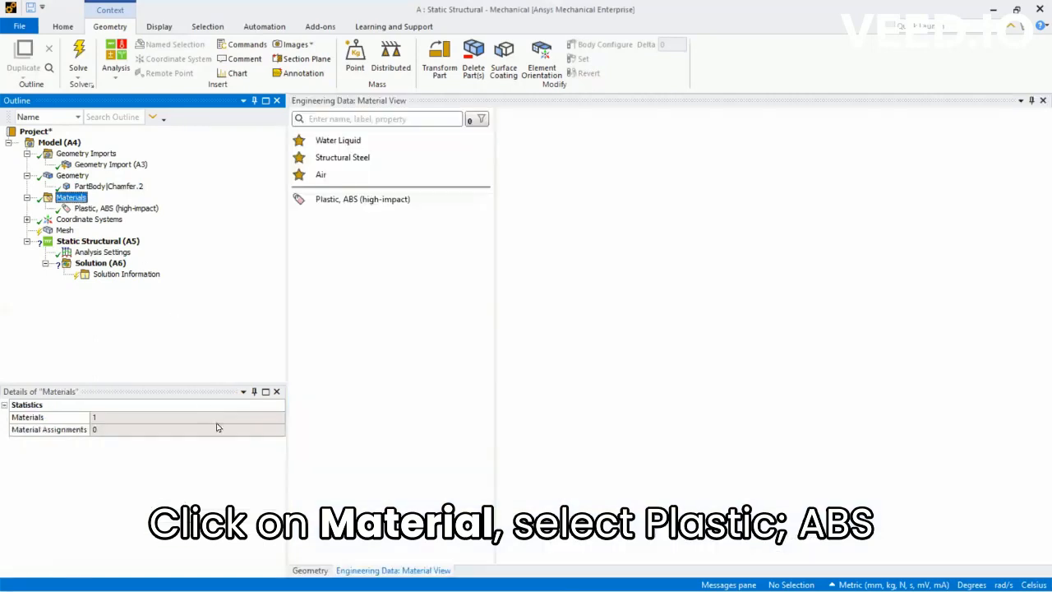
click(484, 199)
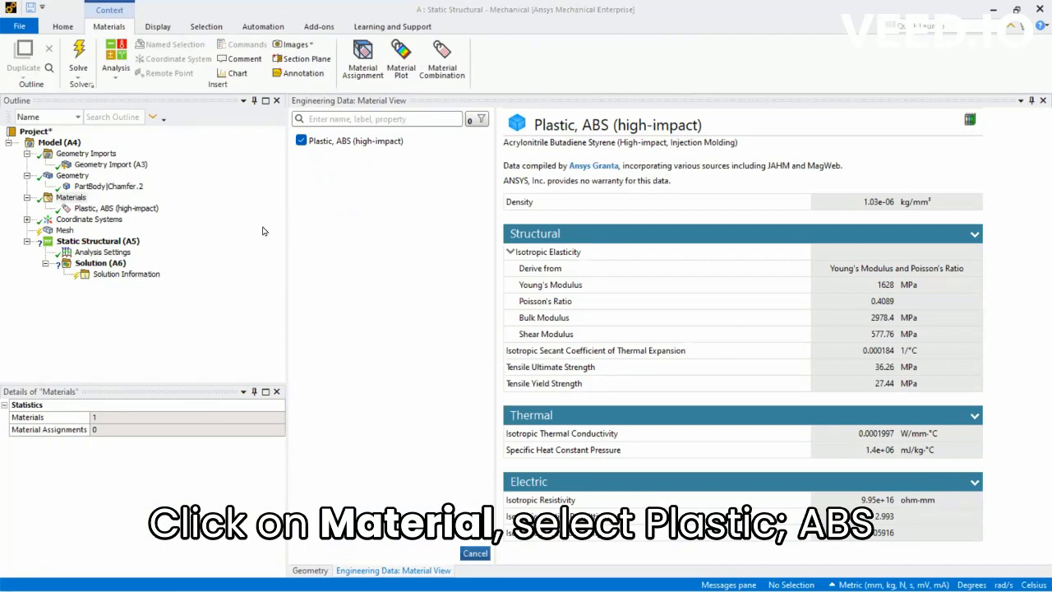
click(71, 219)
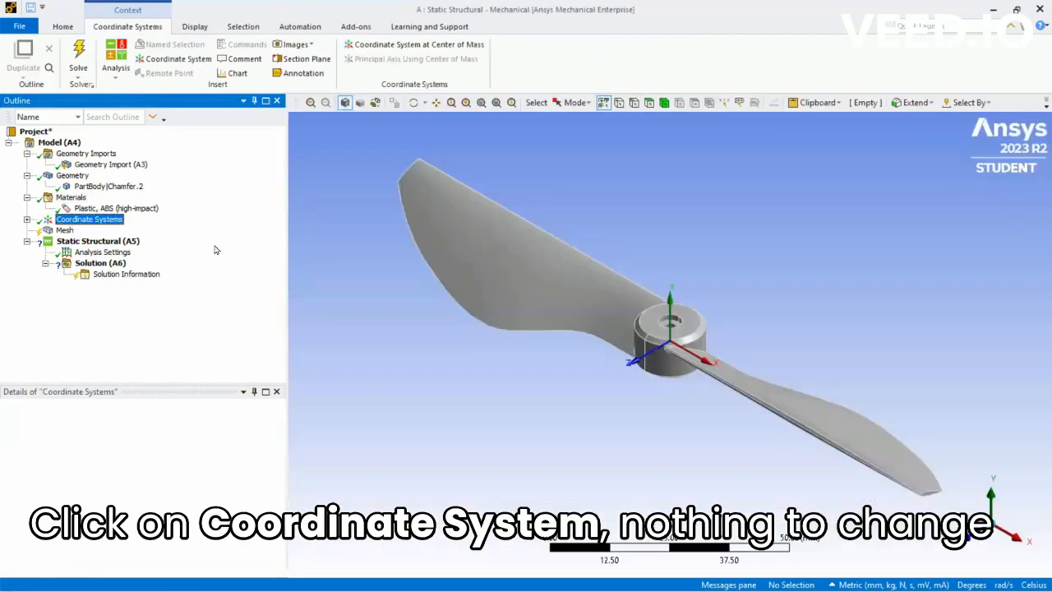
- Set the mesh element size to 1 mm and choose the unit system Metric (mm, kg, N, s, mV, mA)
click(64, 231)
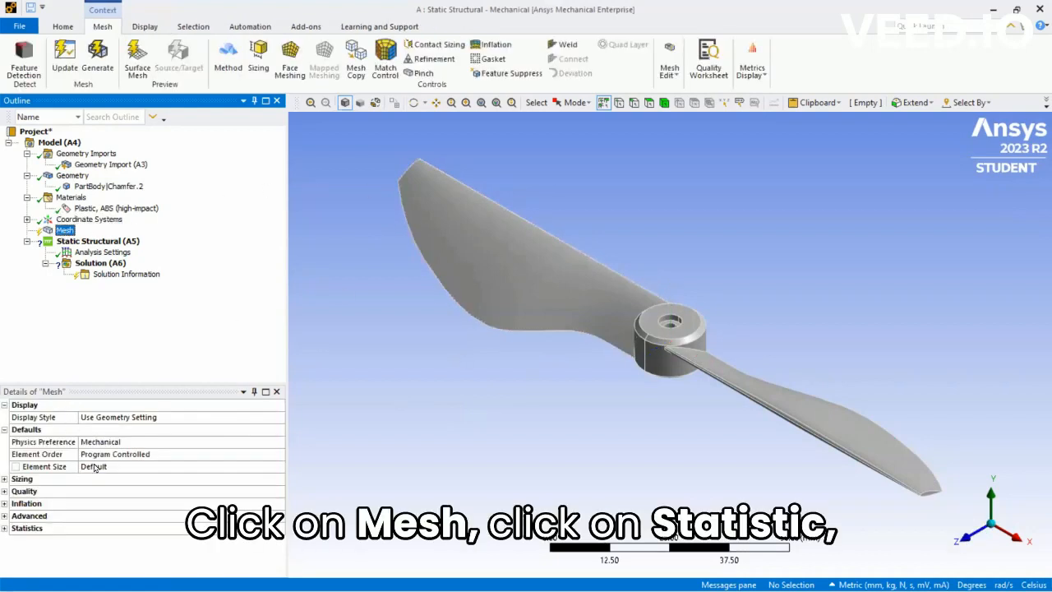
click(5, 529)
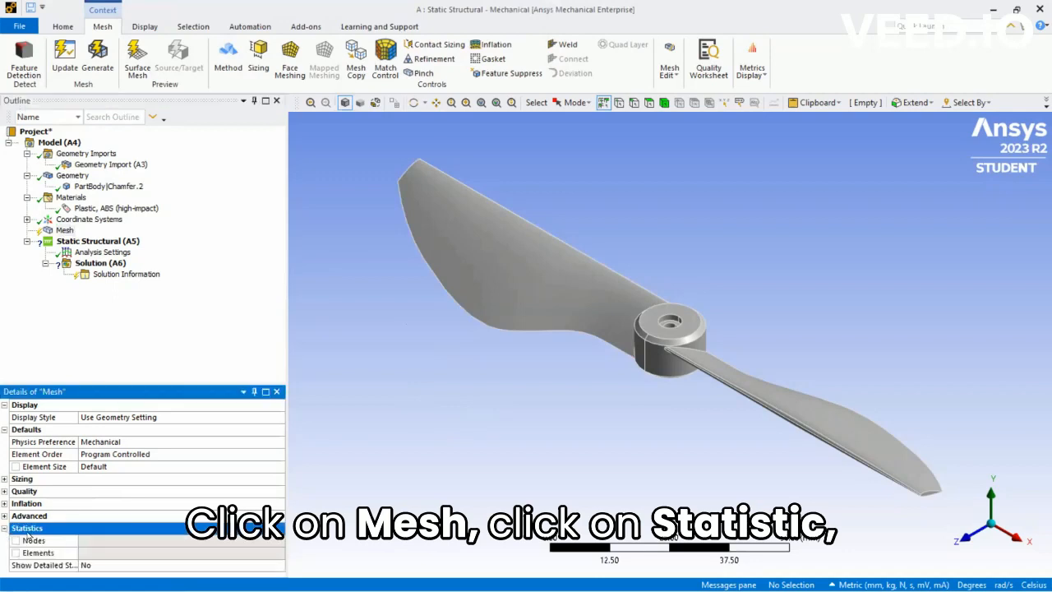
click(108, 466)
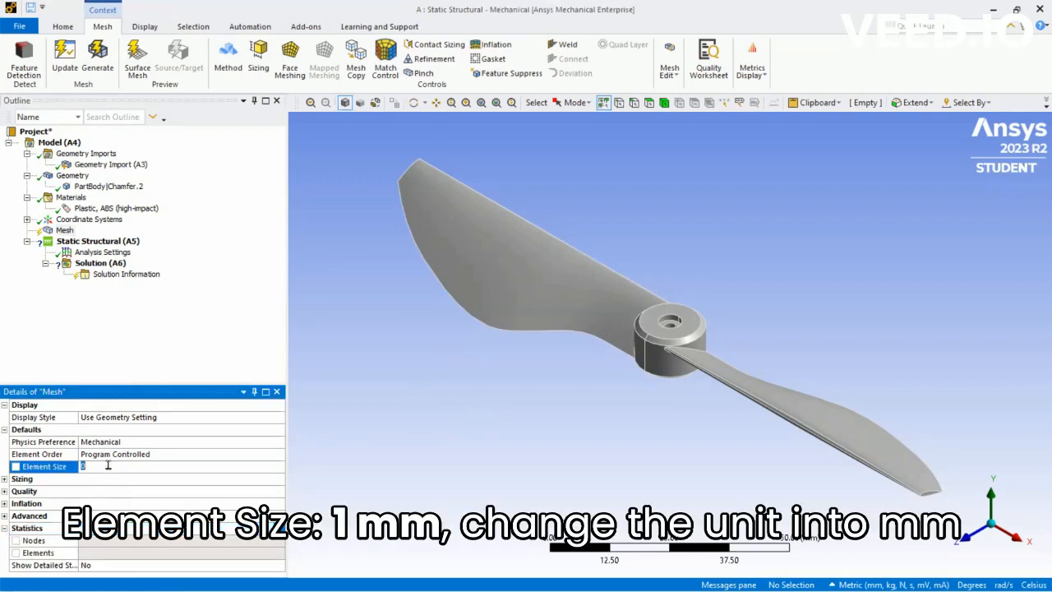
drag(107, 466, 84, 465)
key(Return)
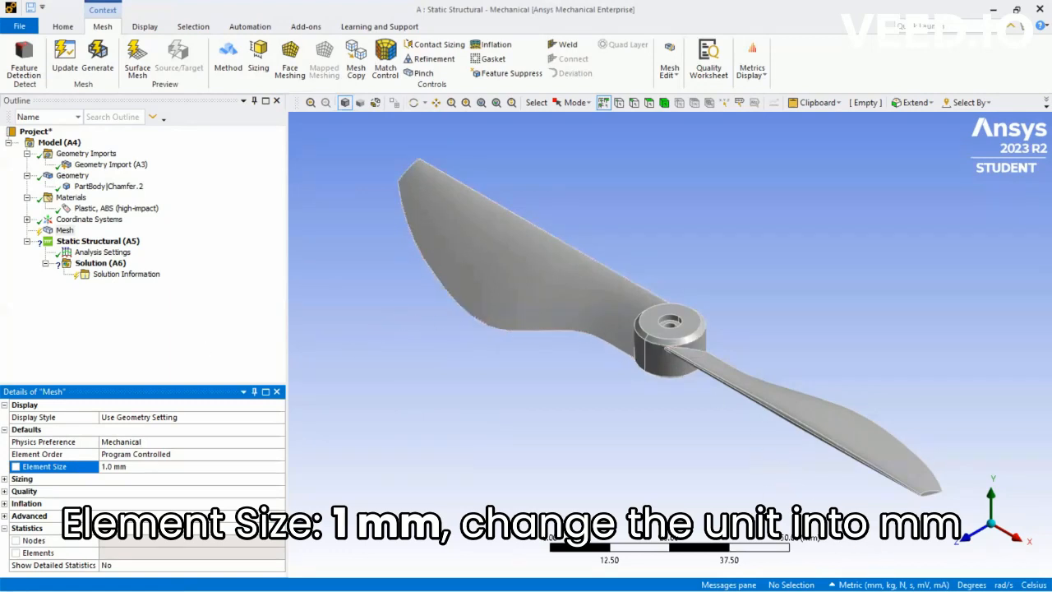
click(892, 584)
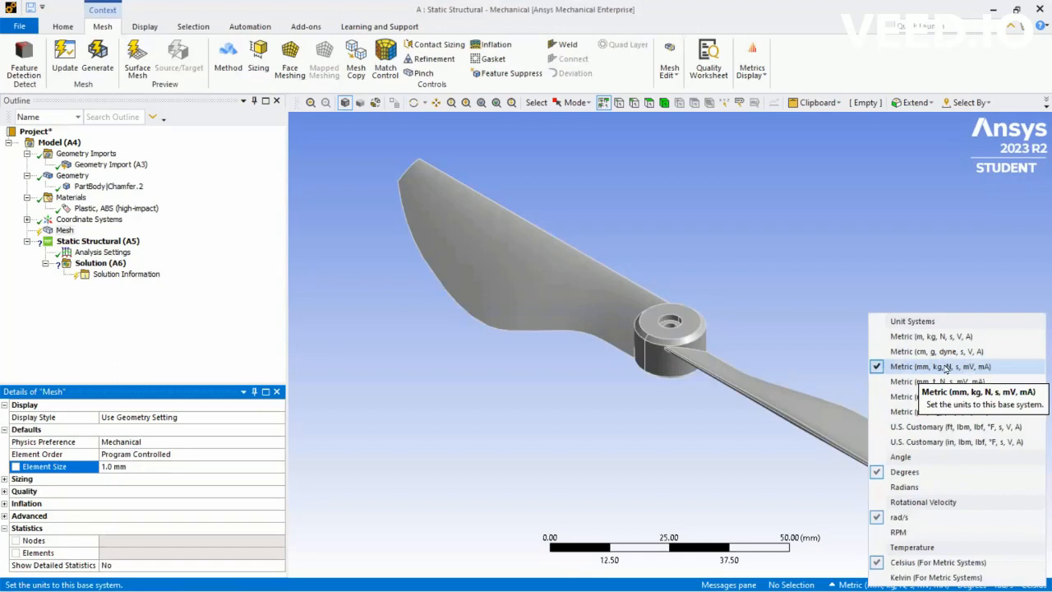
click(908, 370)
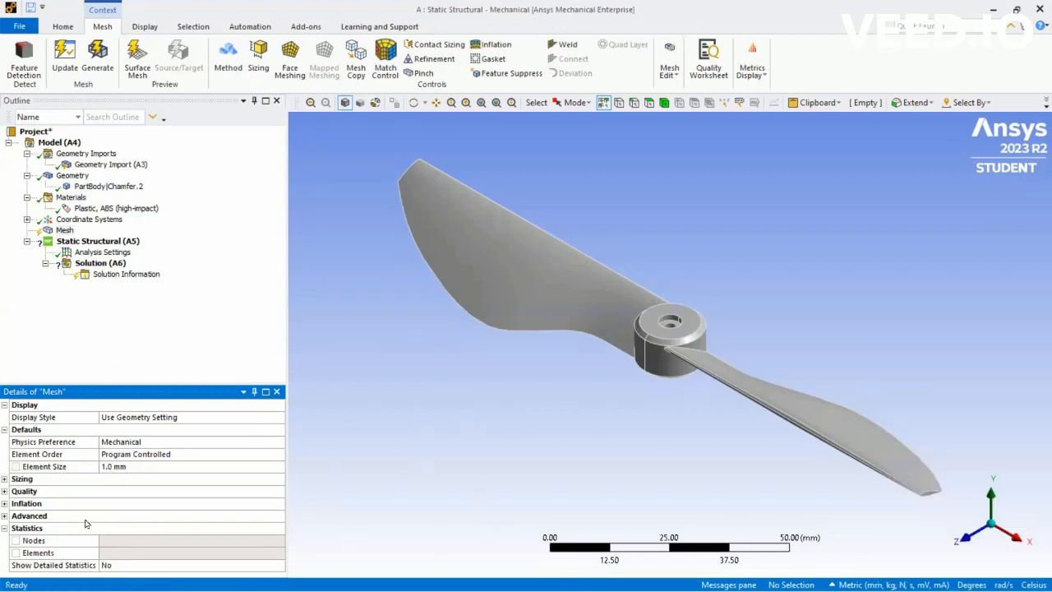
- Add a Fixed Support to Static Structural (A5) and scope it to the upper ring face of the hub cylinder
click(95, 244)
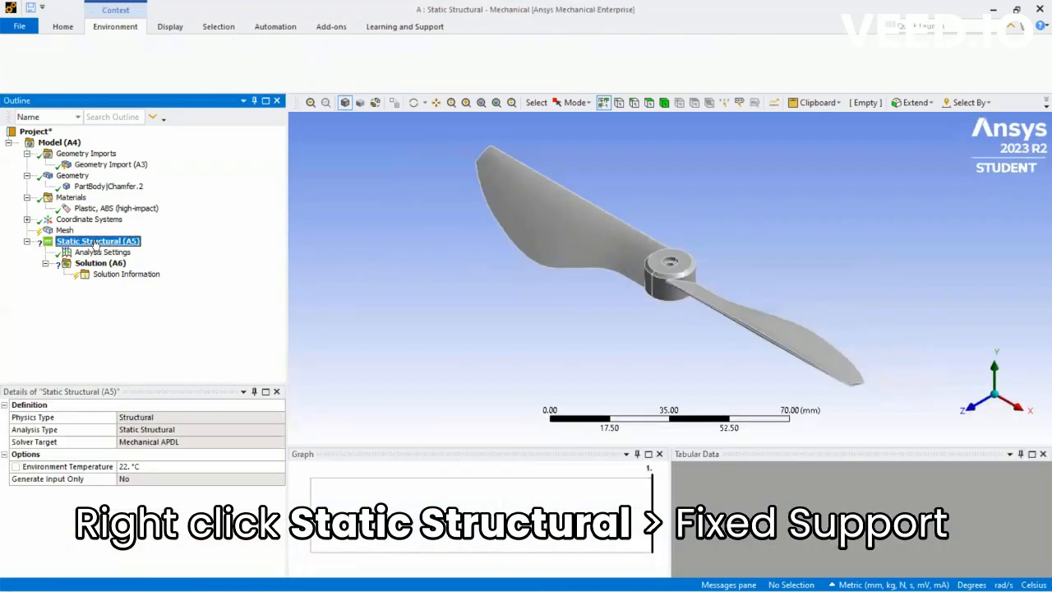
right_click(97, 241)
mouse_move(124, 248)
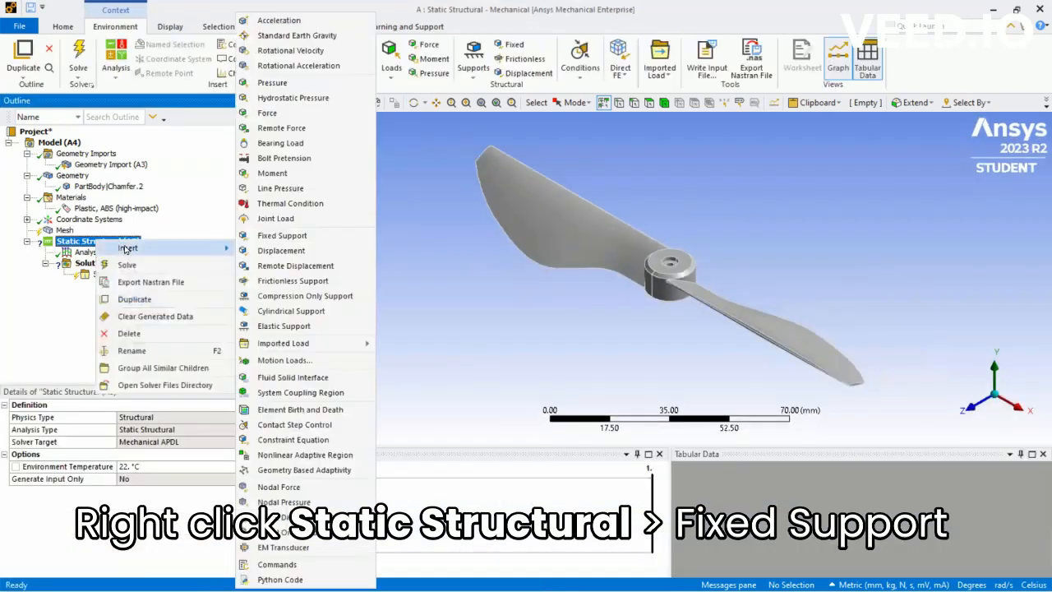
click(281, 235)
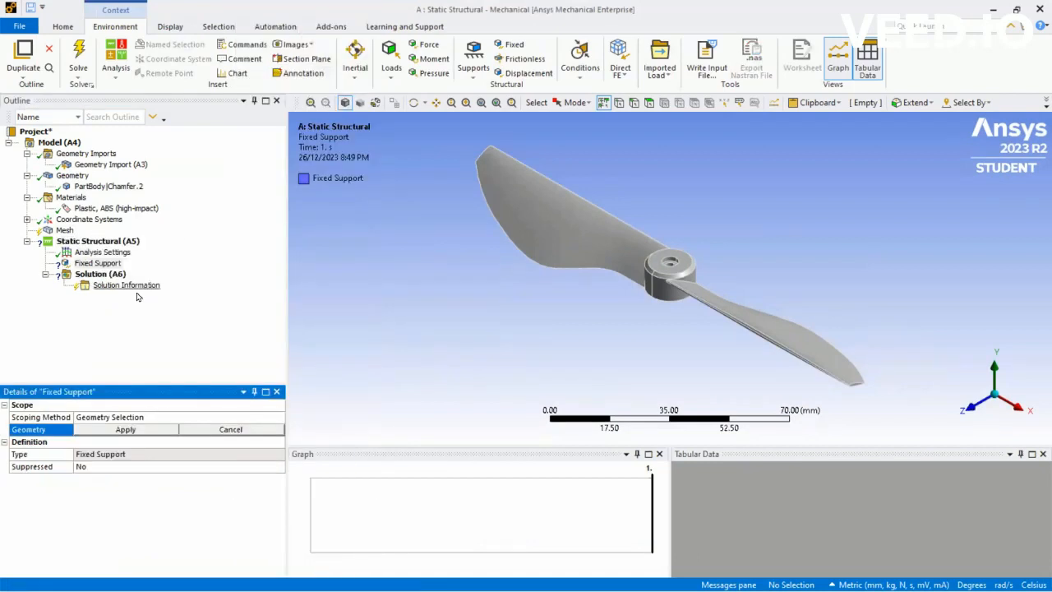
click(92, 264)
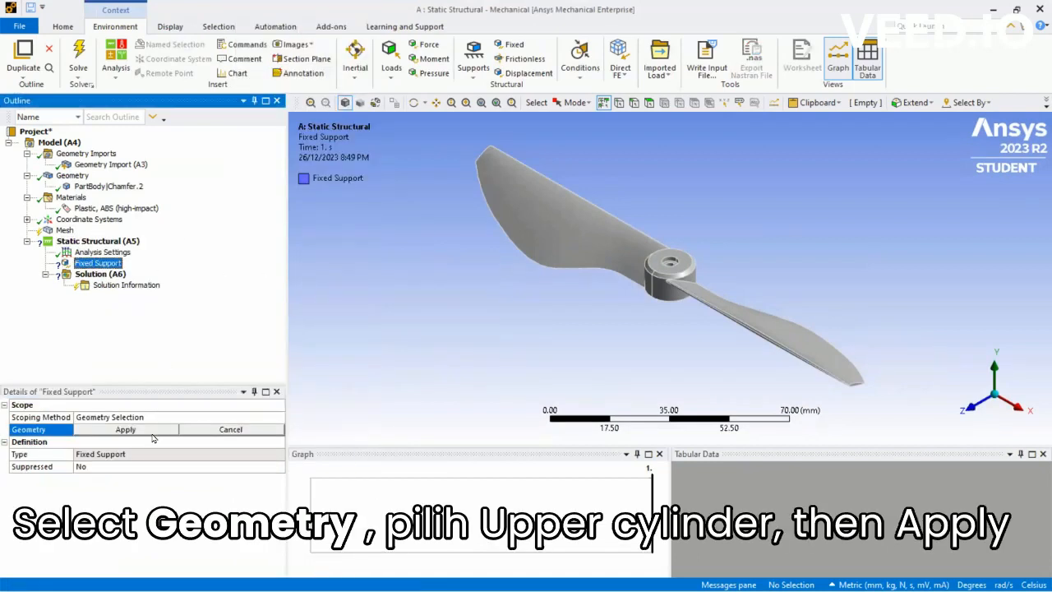
click(662, 264)
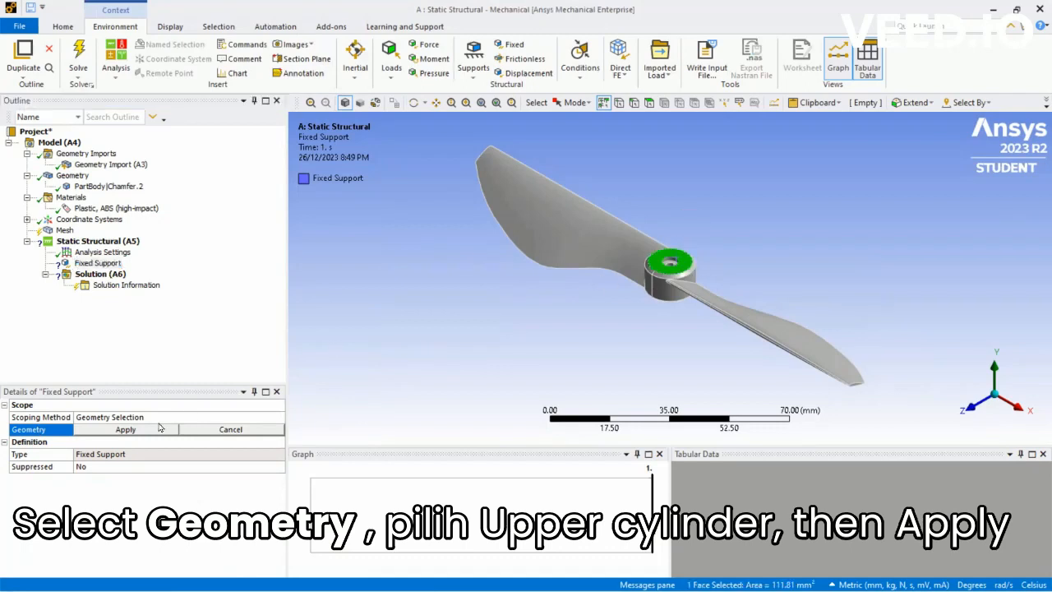
click(127, 430)
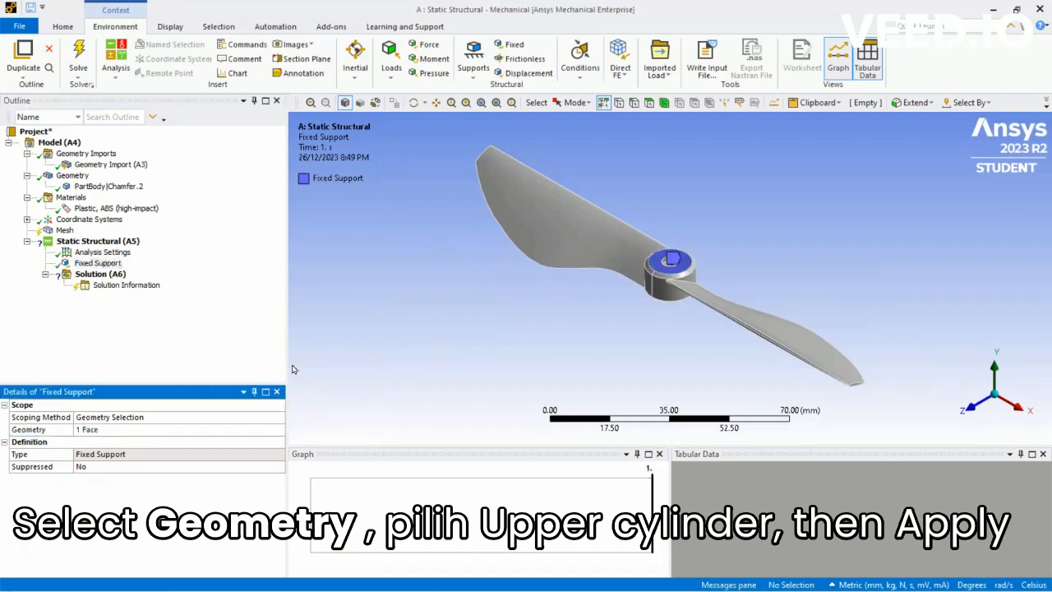
- Add a Force load to Static Structural (A5) and scope it to the upper faces of both propeller blades
right_click(122, 243)
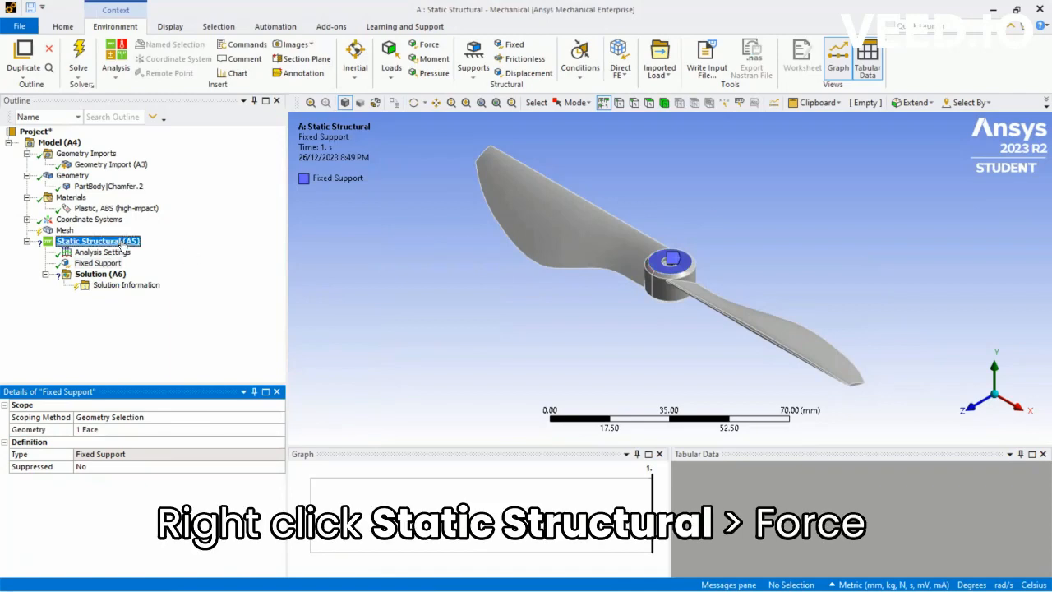
mouse_move(166, 251)
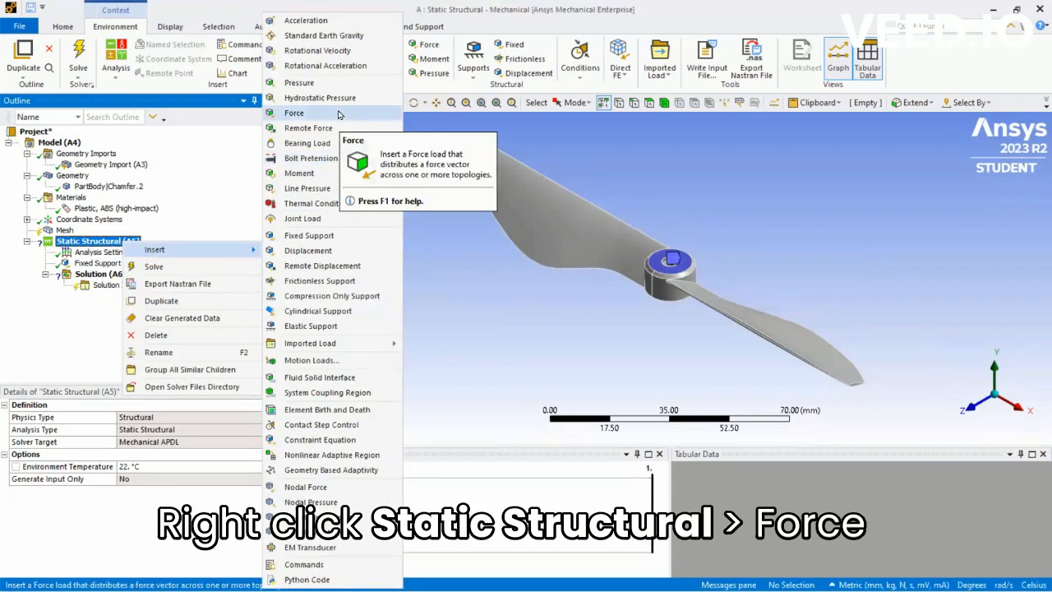
click(340, 114)
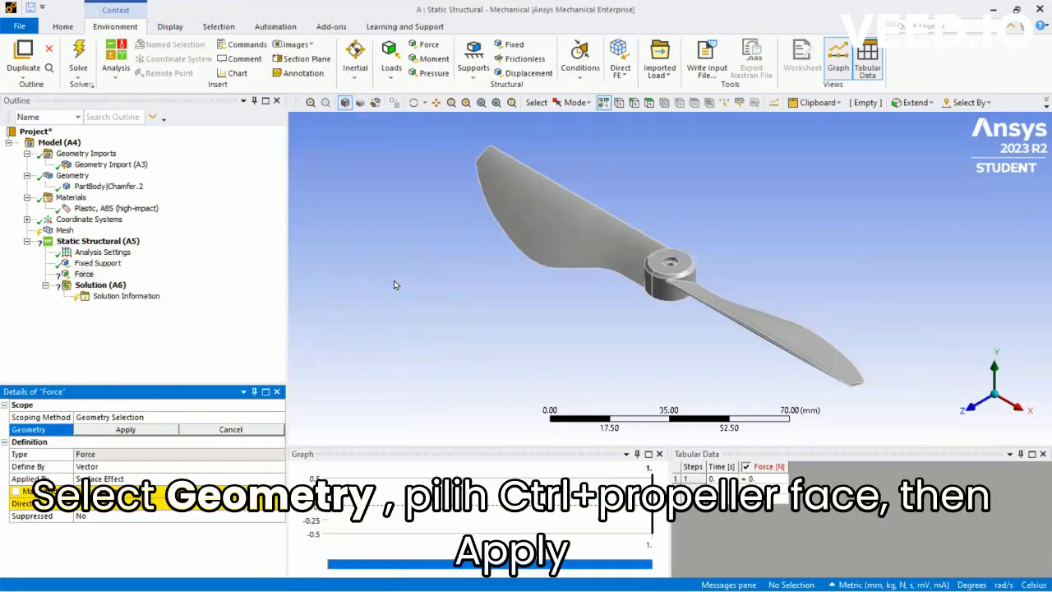
click(529, 230)
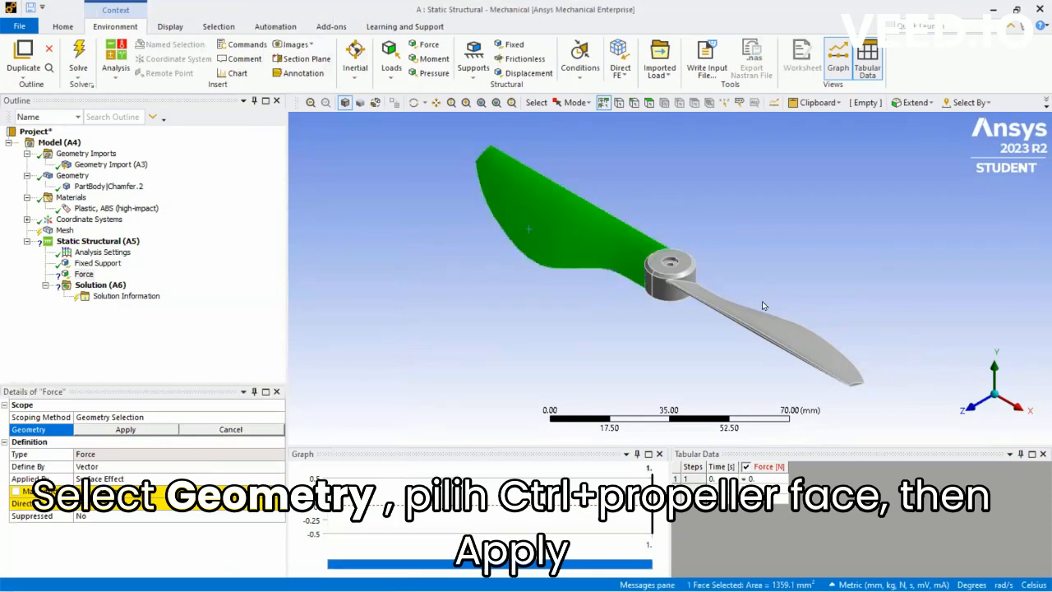
ctrl+click(772, 324)
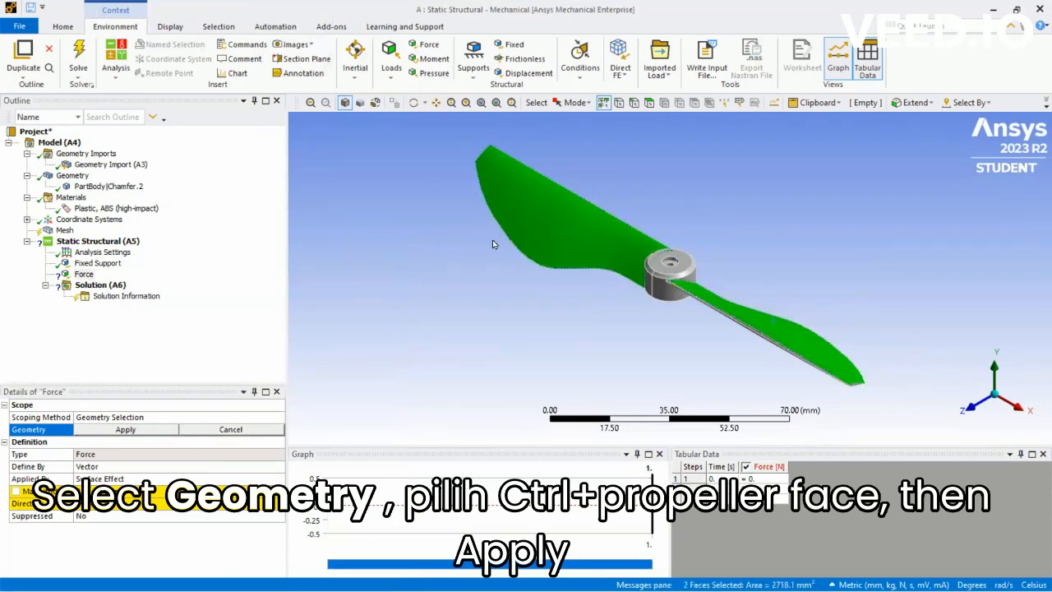
click(139, 432)
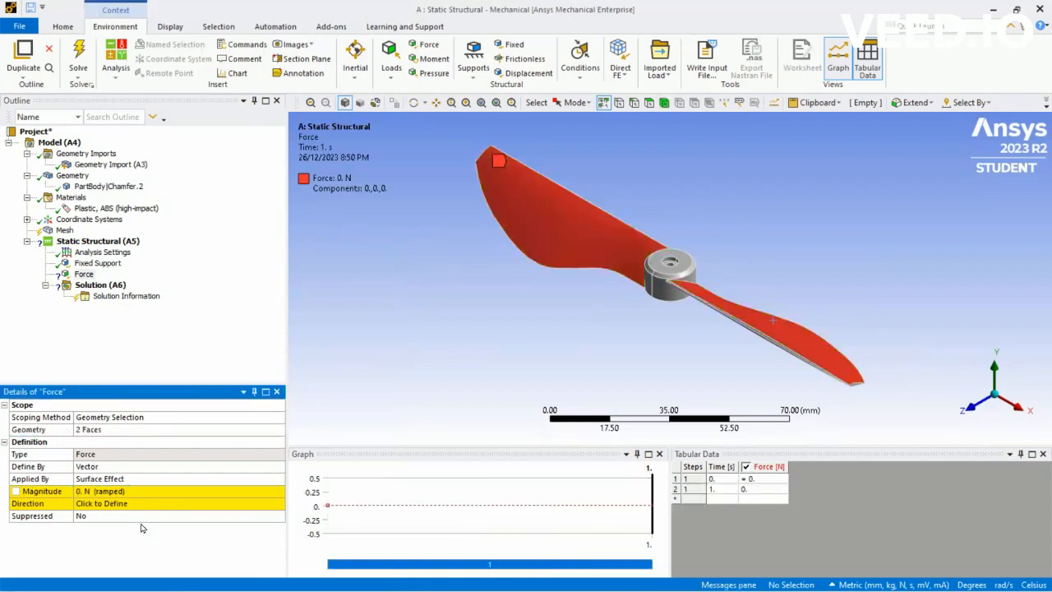
- Set the force magnitude to 10 N and define its direction toward the larger visible blade face
click(102, 492)
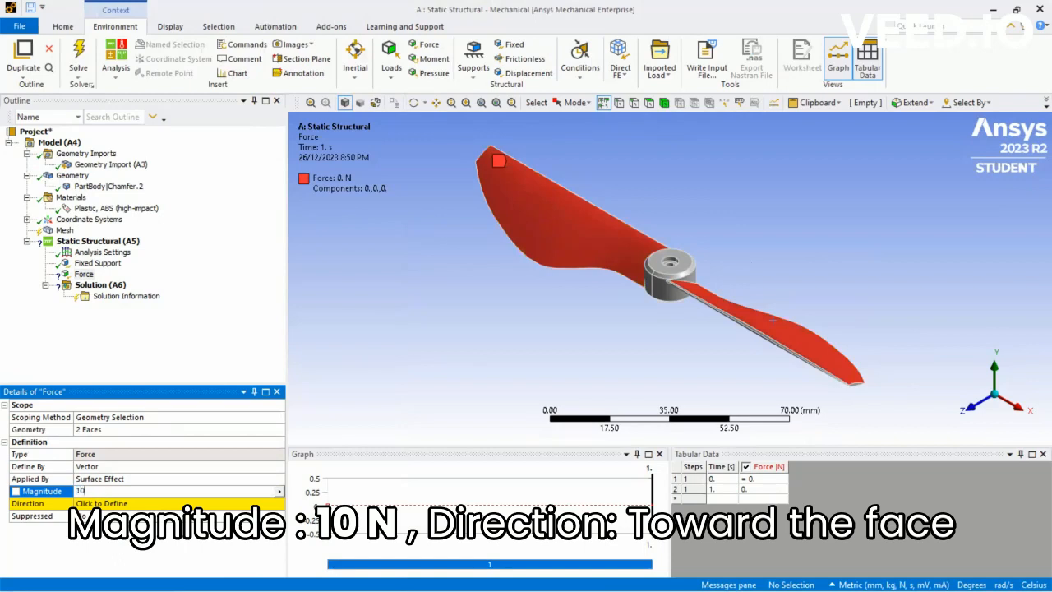
text(10)
key(Return)
click(102, 503)
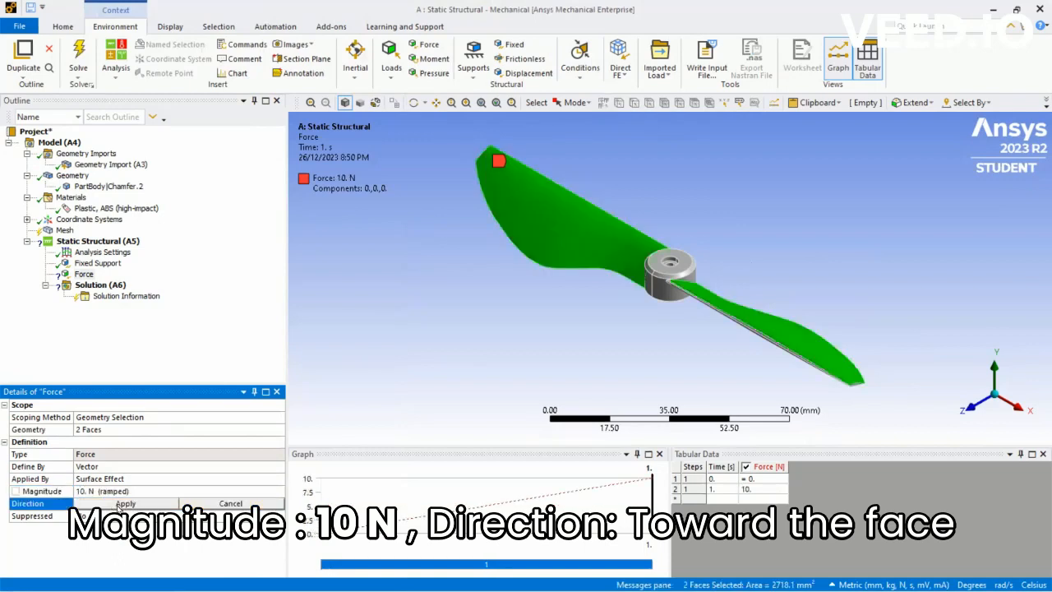
click(552, 232)
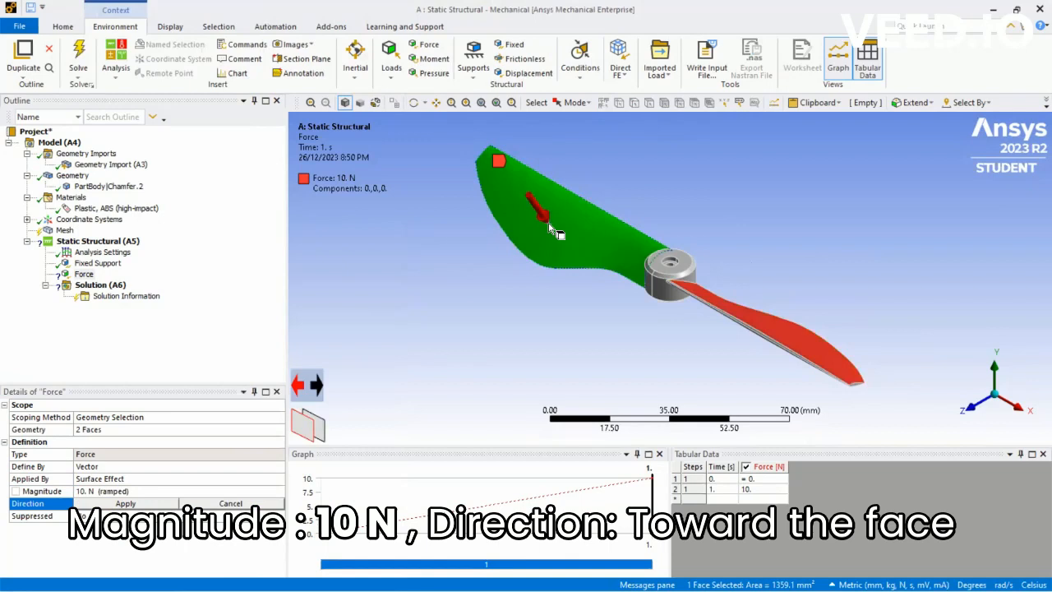
click(143, 504)
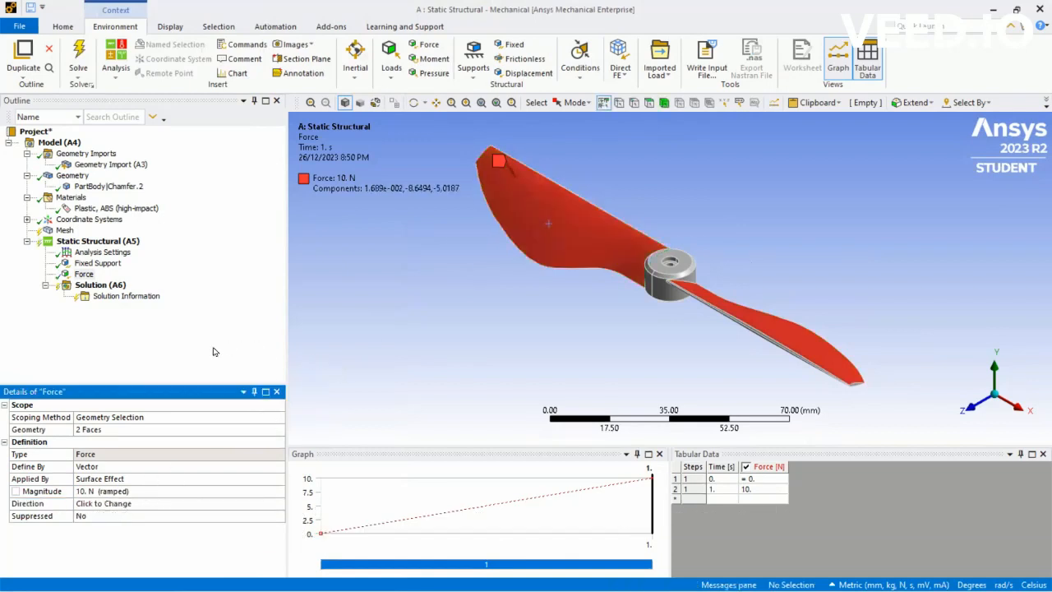
- Add a Total Deformation result to Solution (A6)
click(100, 285)
right_click(104, 287)
mouse_move(165, 291)
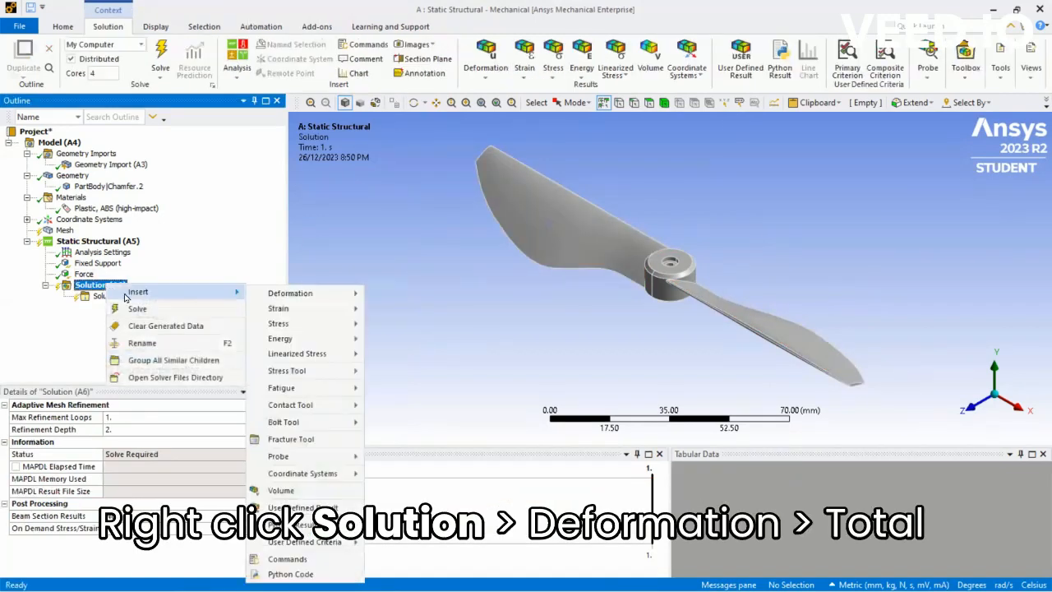
mouse_move(280, 295)
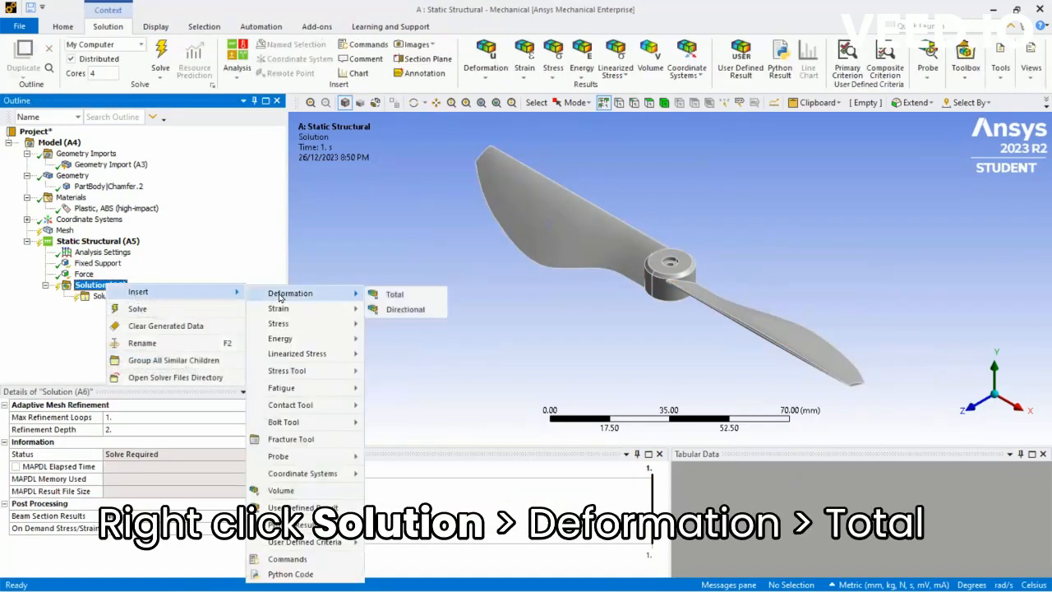
click(393, 294)
- Add an Equivalent (von-Mises) strain result to Solution (A6)
click(95, 285)
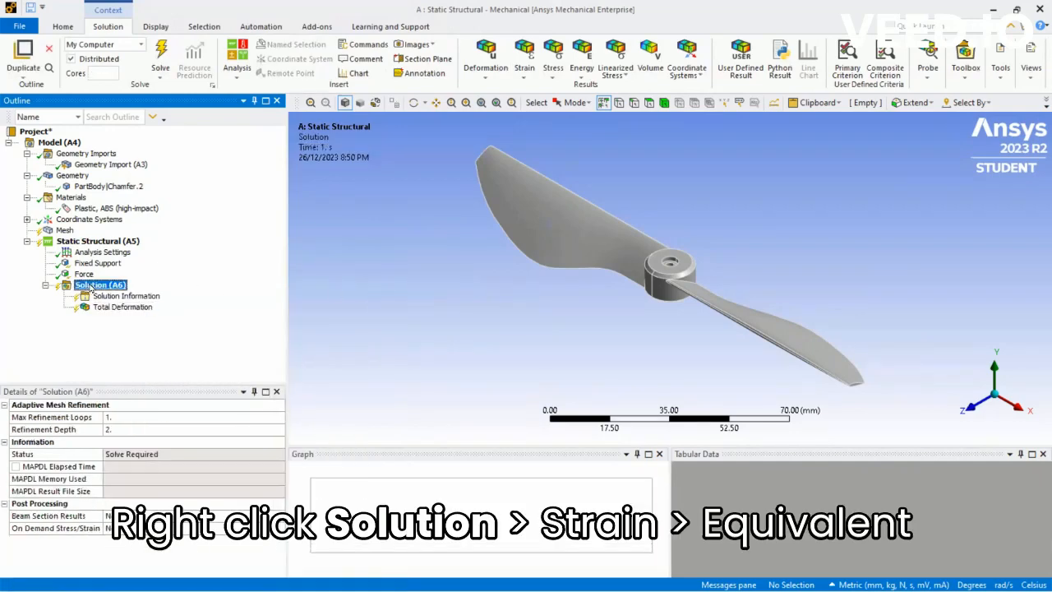
right_click(95, 285)
mouse_move(164, 291)
mouse_move(269, 308)
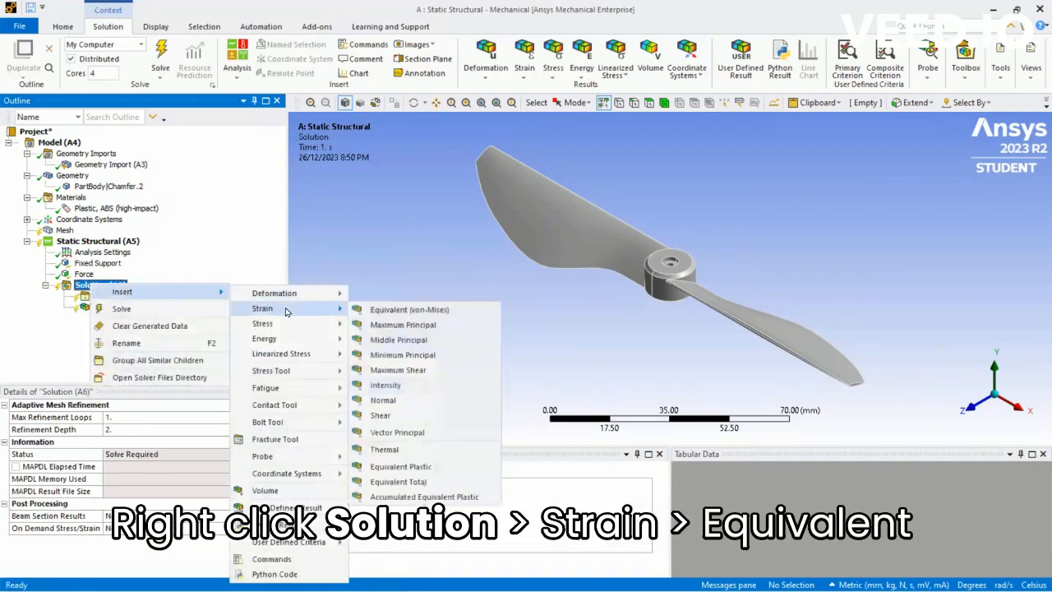
click(401, 310)
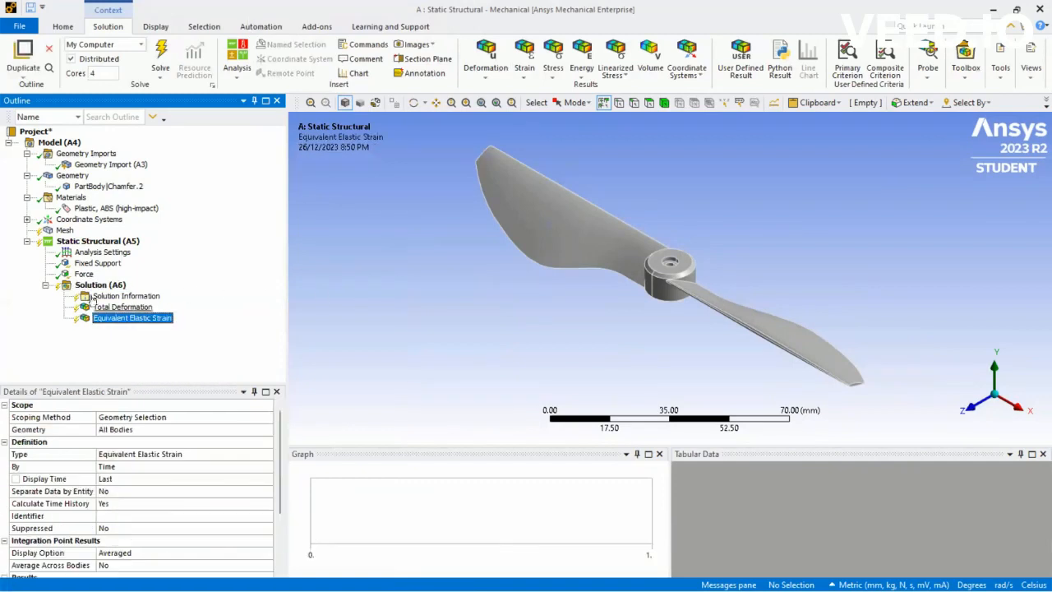
- Add an Equivalent (von-Mises) stress result to Solution (A6) and solve the static structural analysis
click(95, 287)
right_click(94, 288)
mouse_move(164, 295)
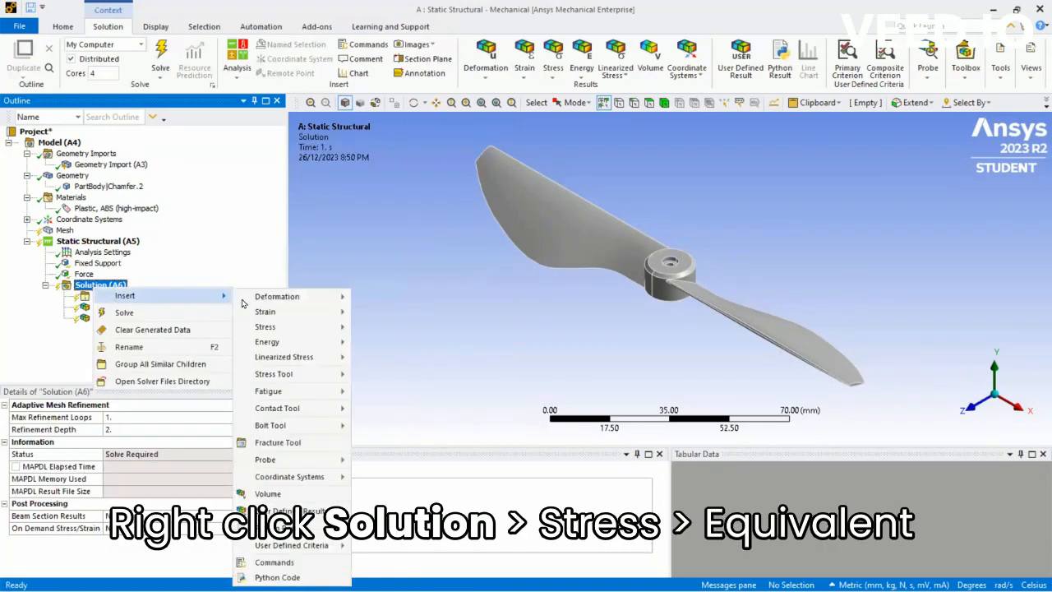
mouse_move(271, 326)
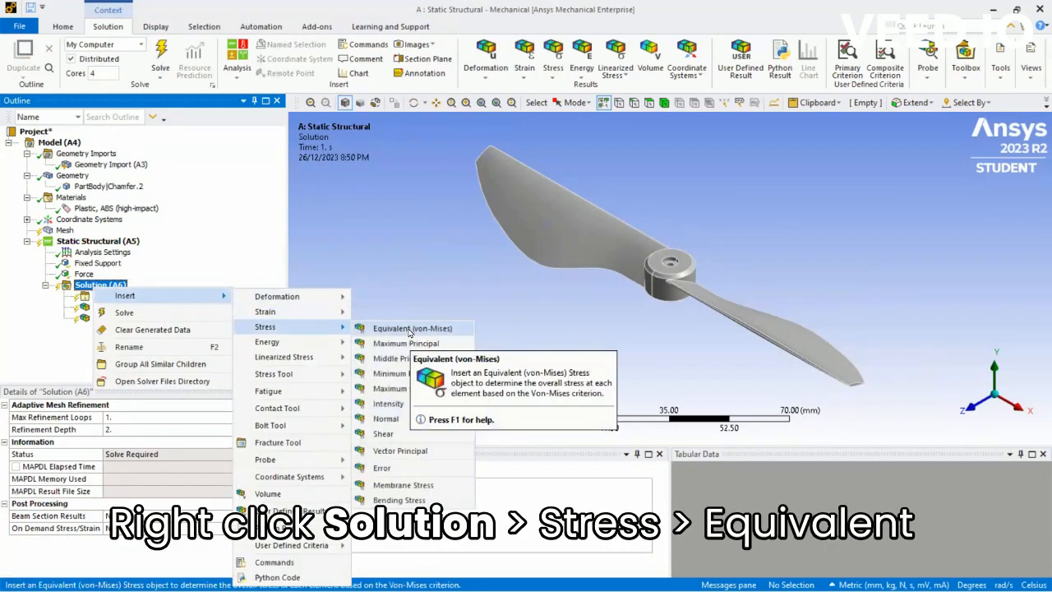
click(410, 330)
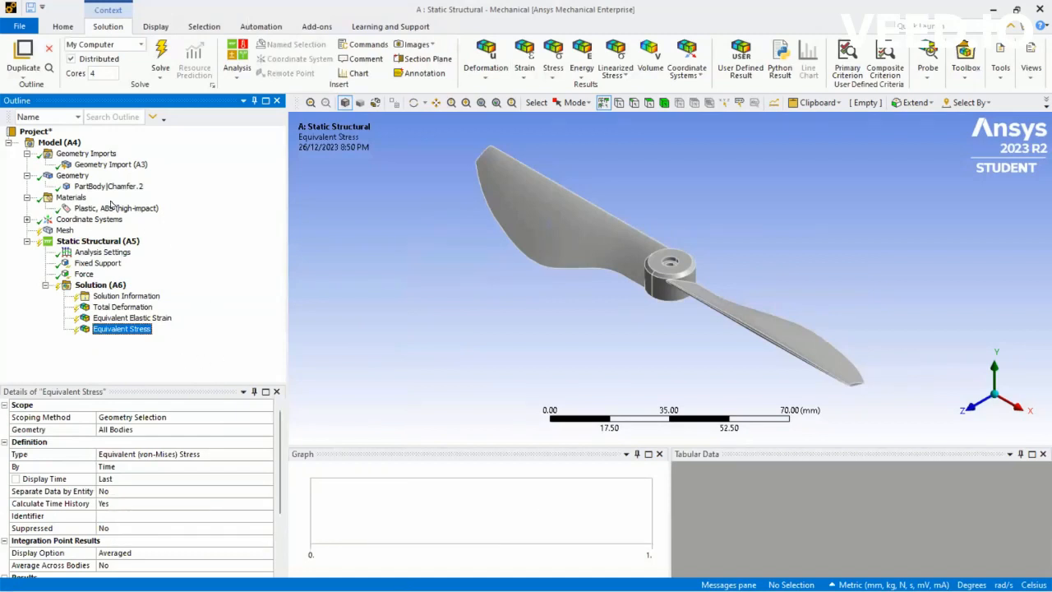
click(161, 52)
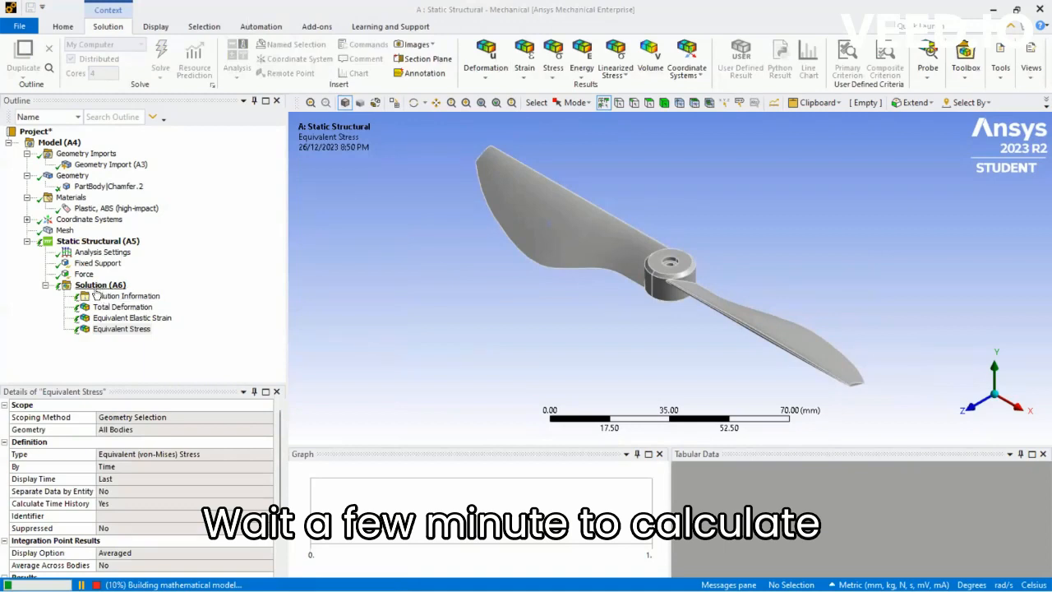
- Examine the solution details, the solver output and the generated propeller mesh while the analysis is solving
click(99, 285)
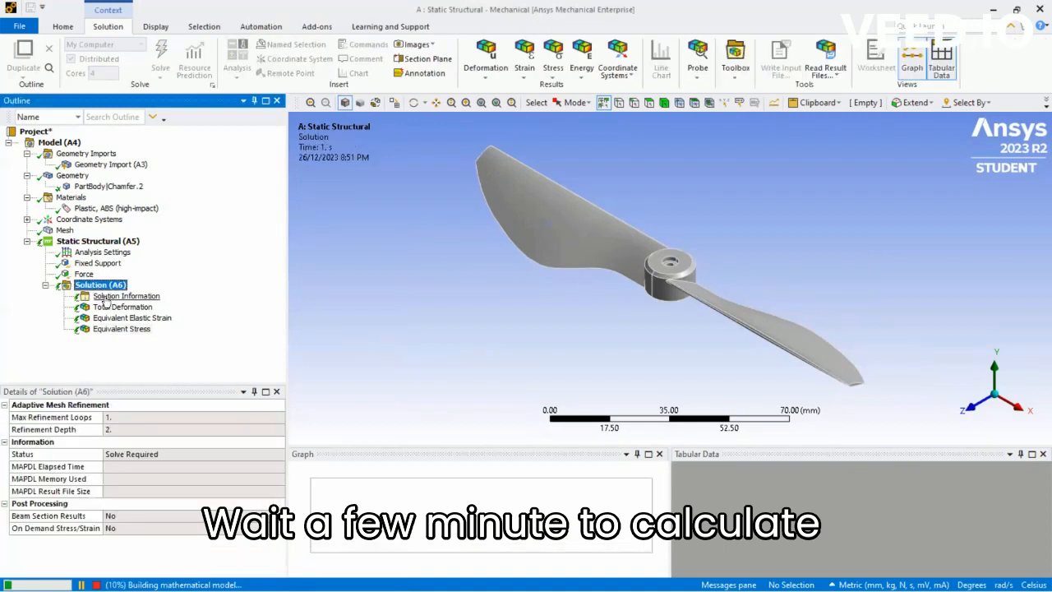
click(107, 297)
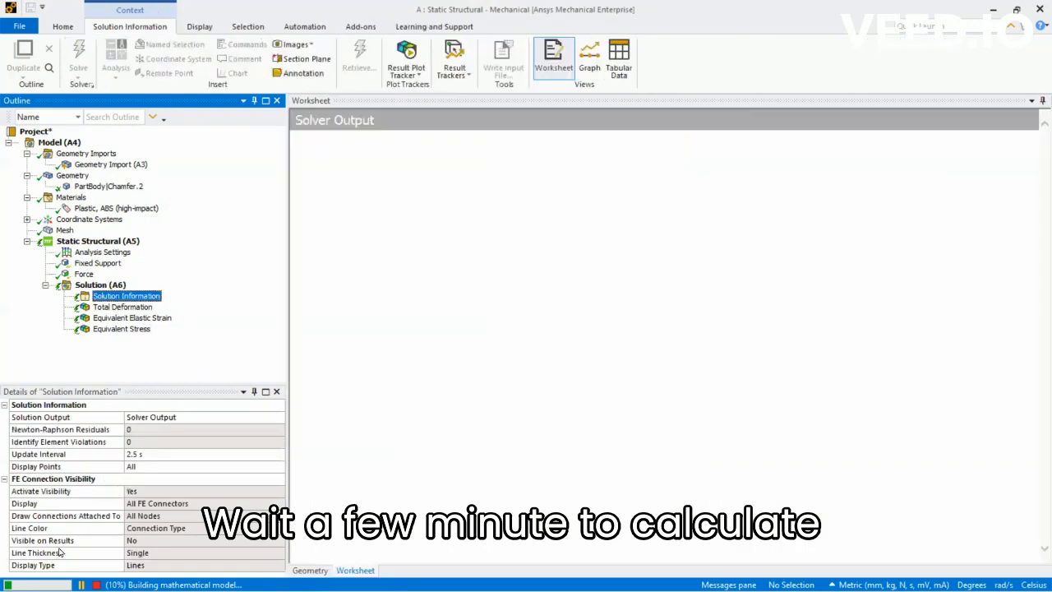
click(65, 230)
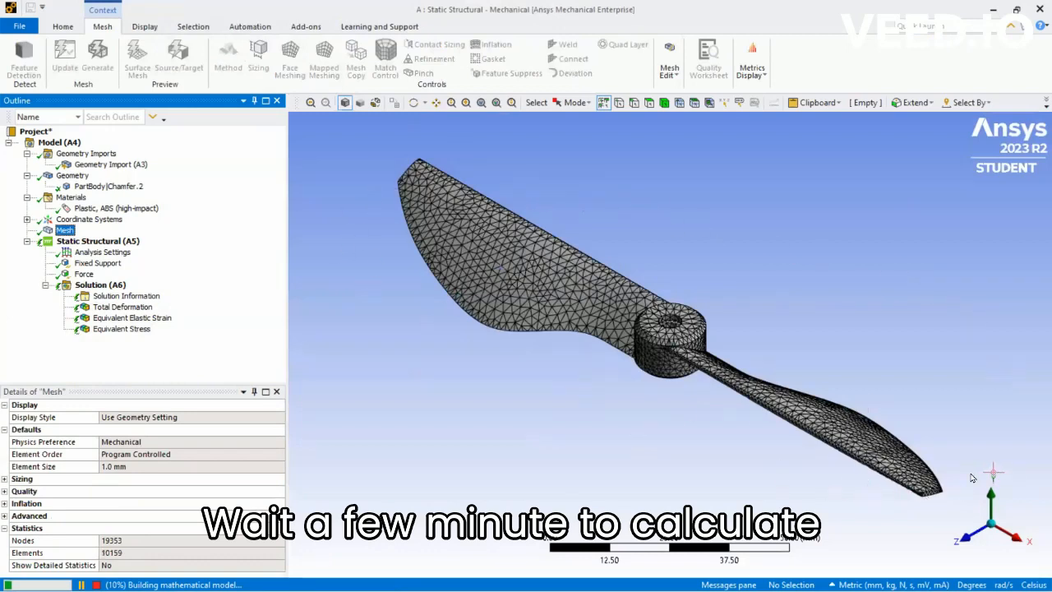
click(145, 26)
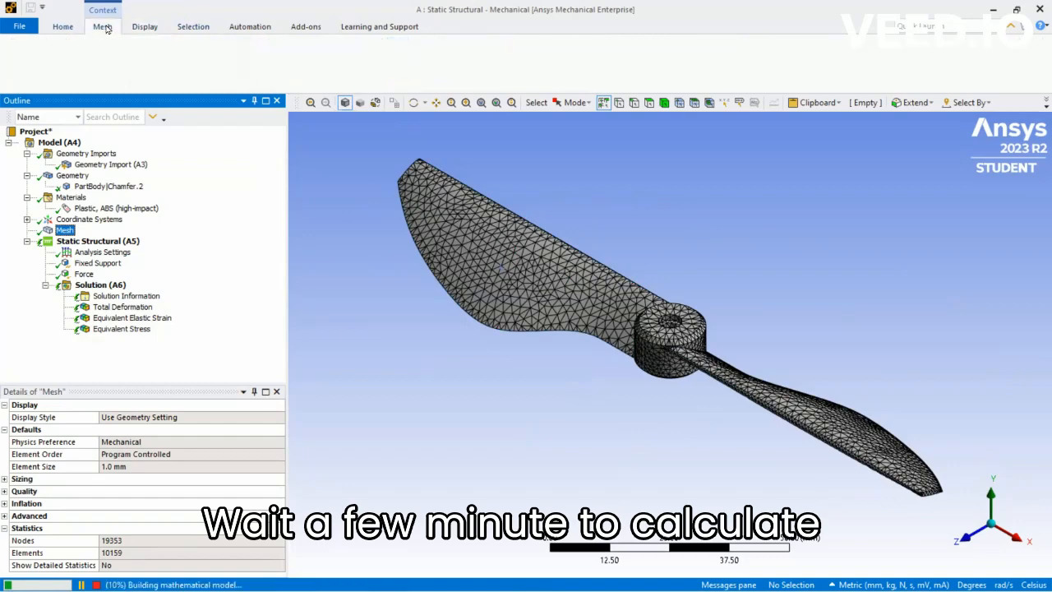
click(66, 28)
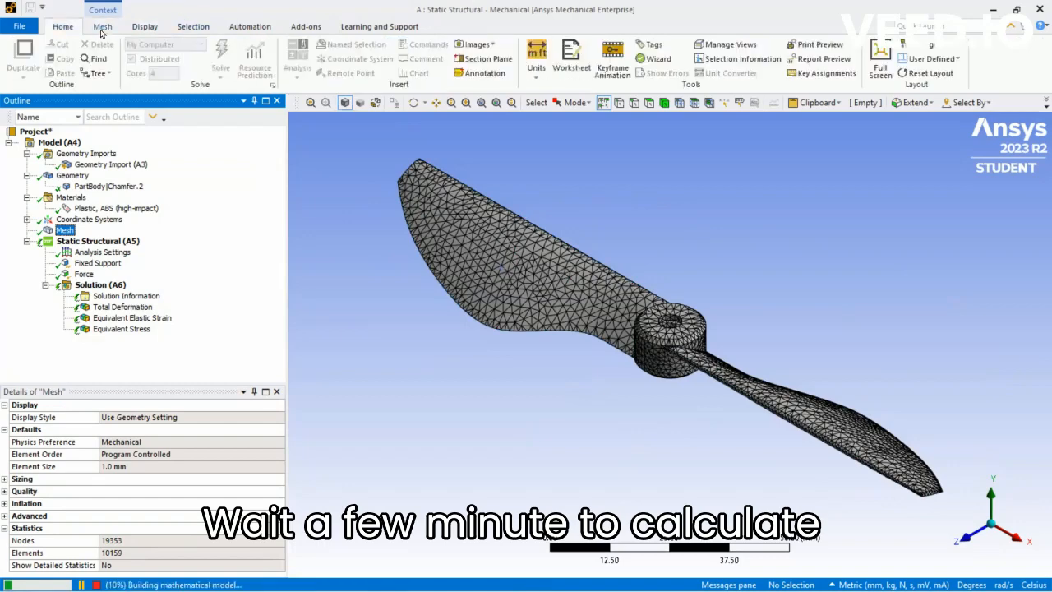
click(197, 28)
click(153, 29)
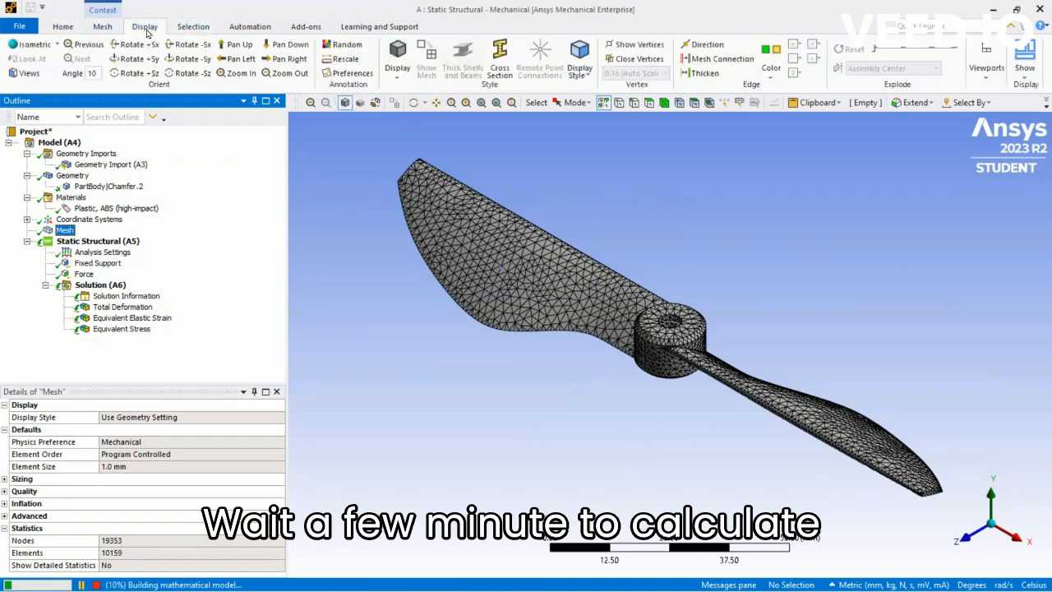
click(114, 29)
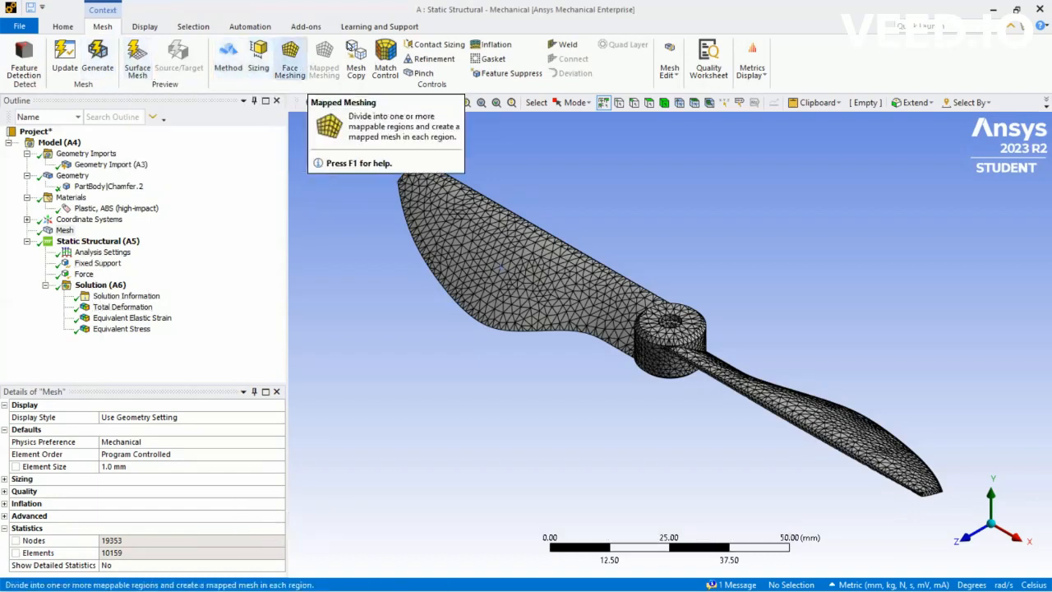
click(145, 26)
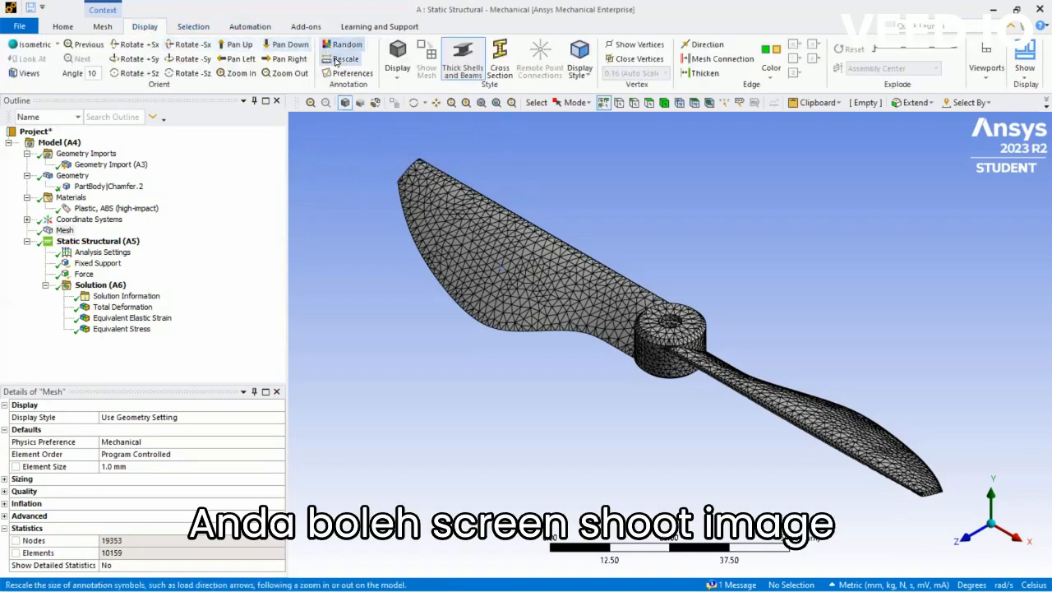
- Capture a screen snip of the graphics area showing the whole meshed propeller
right_click(347, 234)
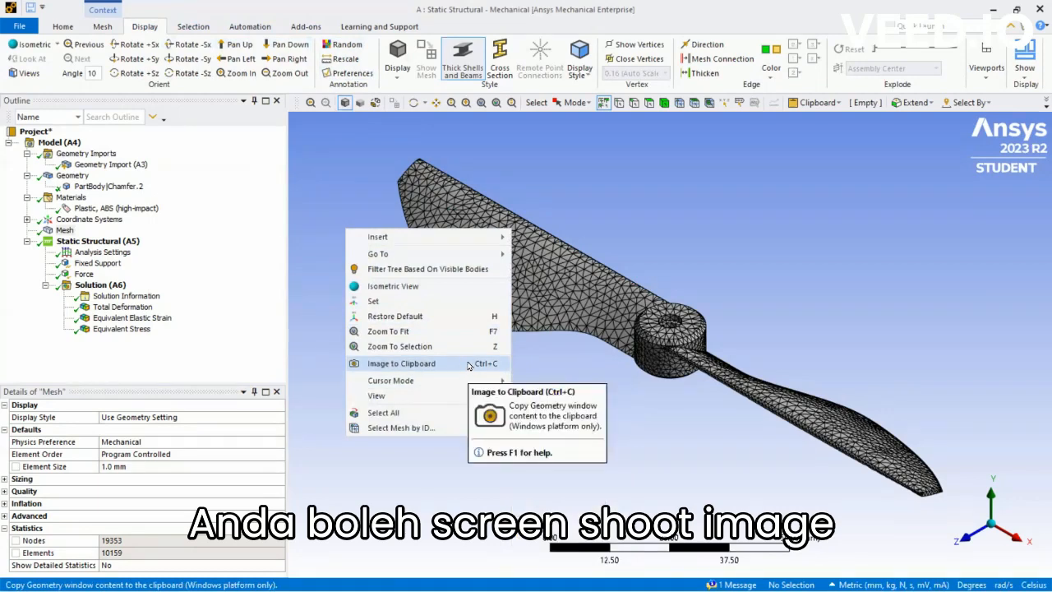
click(337, 141)
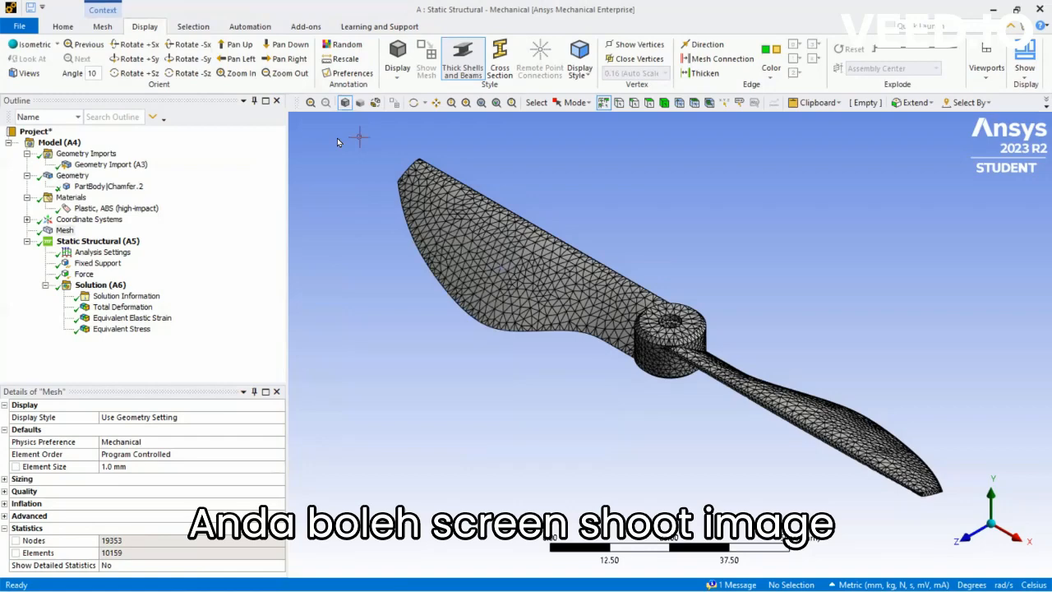
key(super+shift+s)
drag(335, 137, 810, 323)
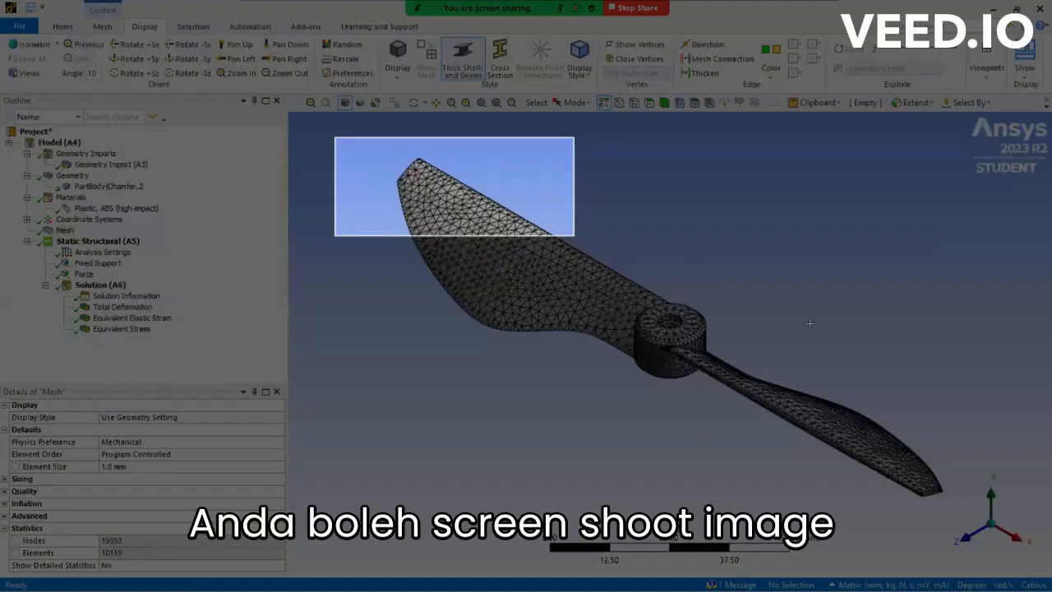
drag(1023, 451, 960, 515)
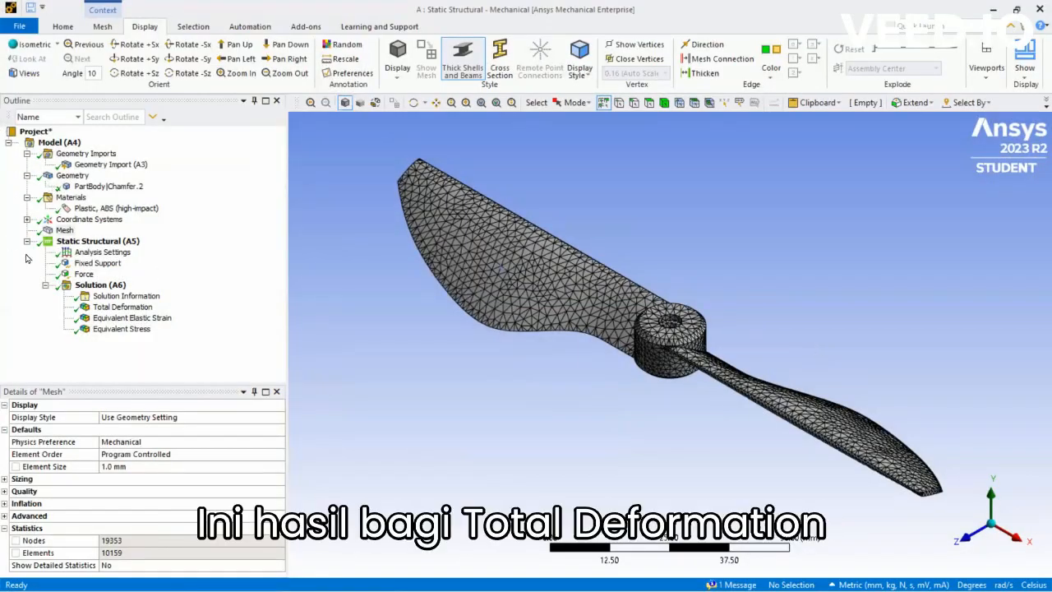
- Display the Total Deformation, Equivalent Elastic Strain and Equivalent Stress contours on the propeller one after another
click(127, 309)
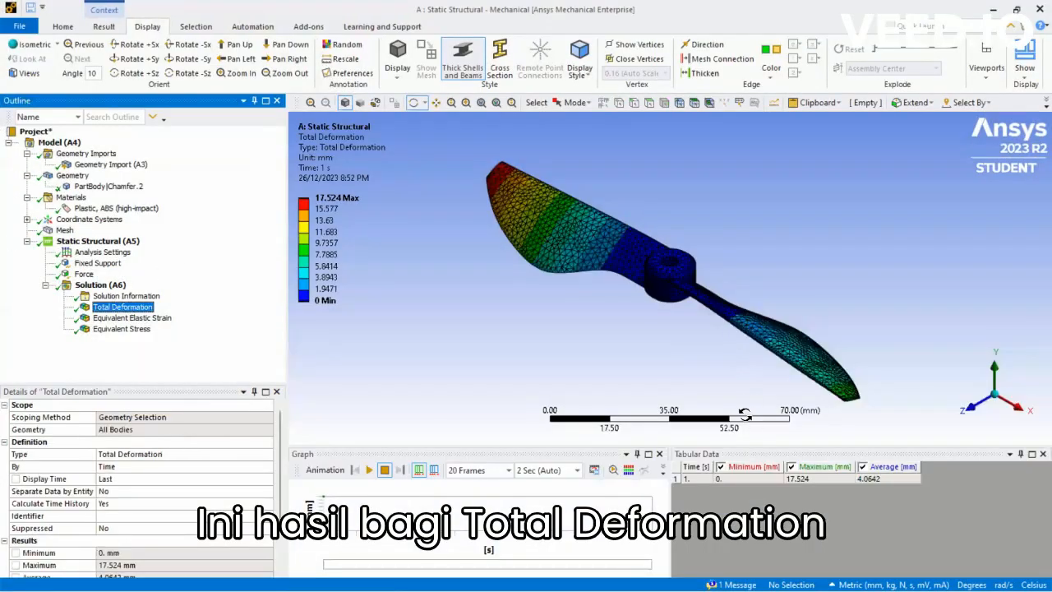
click(625, 367)
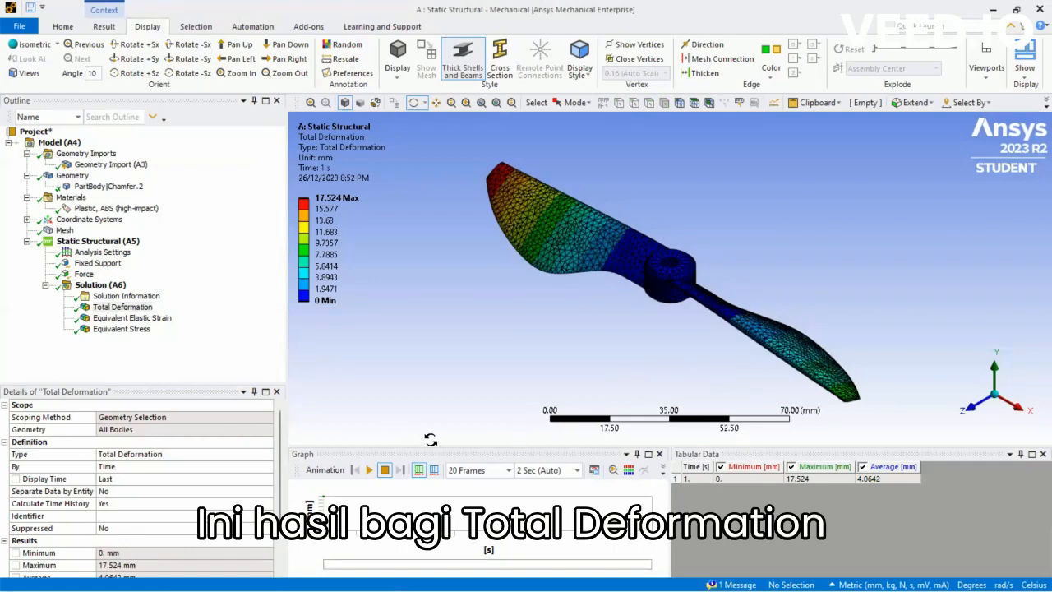
click(128, 318)
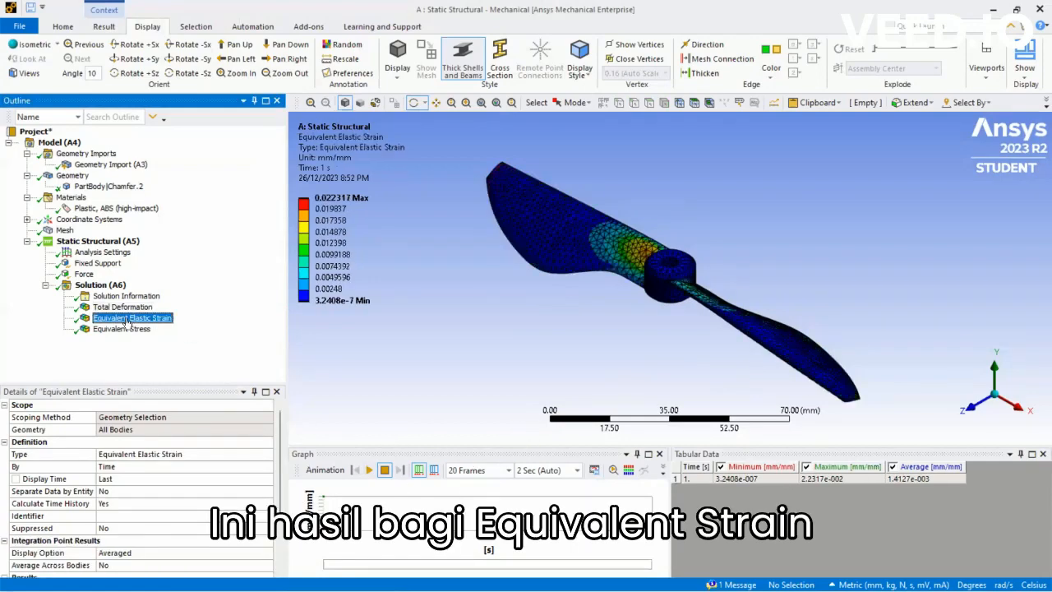
click(139, 330)
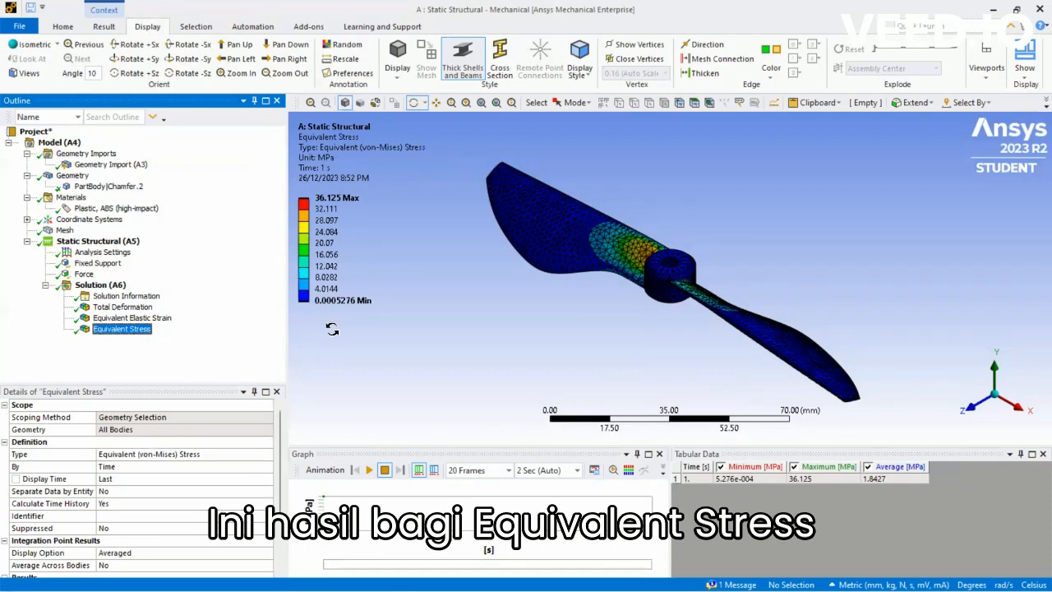
- Examine the stress, elastic strain and total deformation contours on both blades from different angles
drag(763, 345, 744, 356)
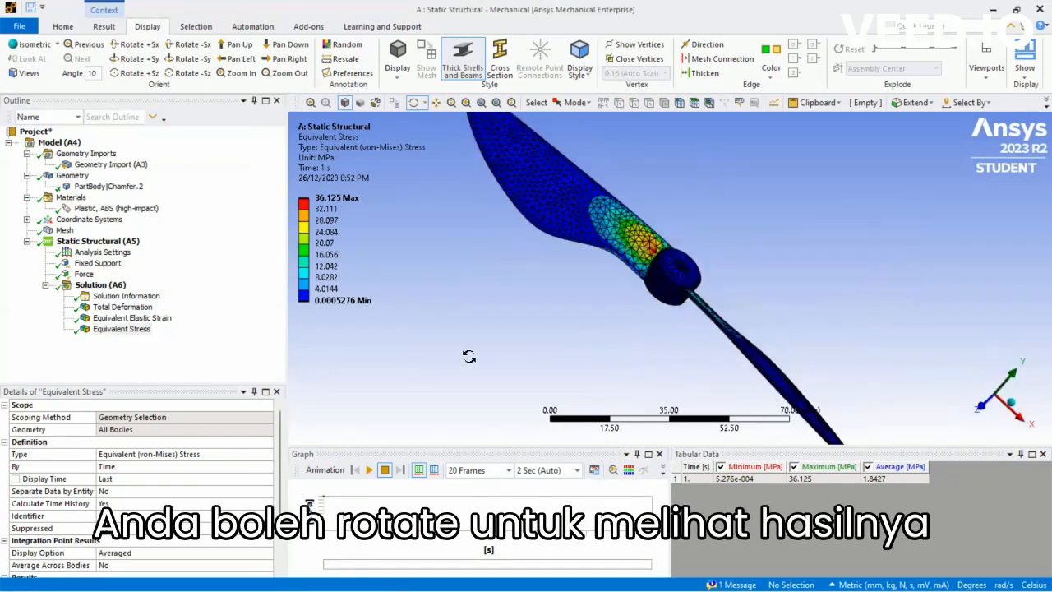
click(145, 319)
drag(550, 288, 576, 329)
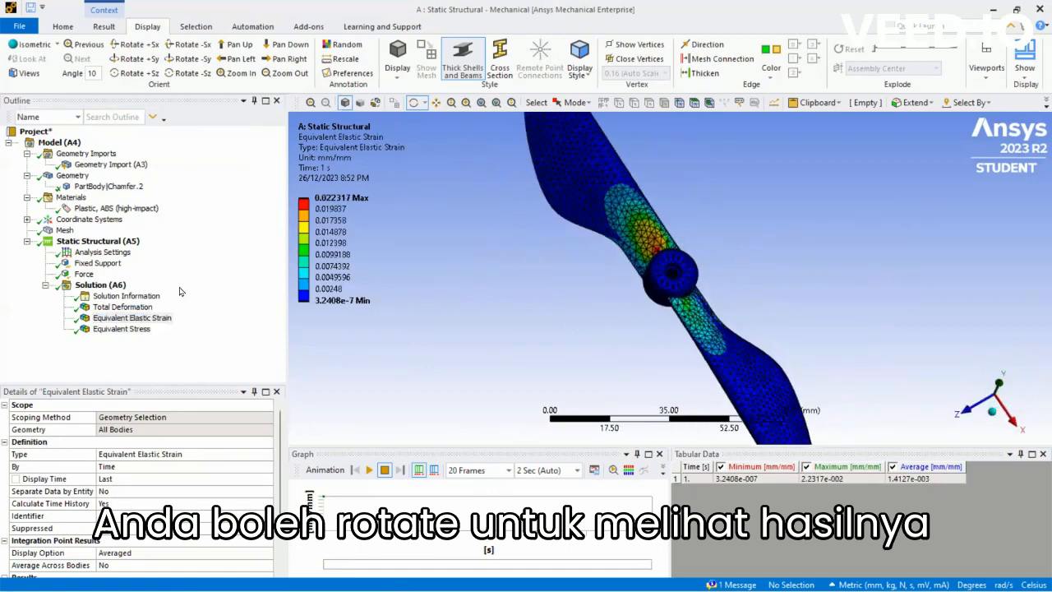
click(123, 307)
drag(915, 326, 856, 237)
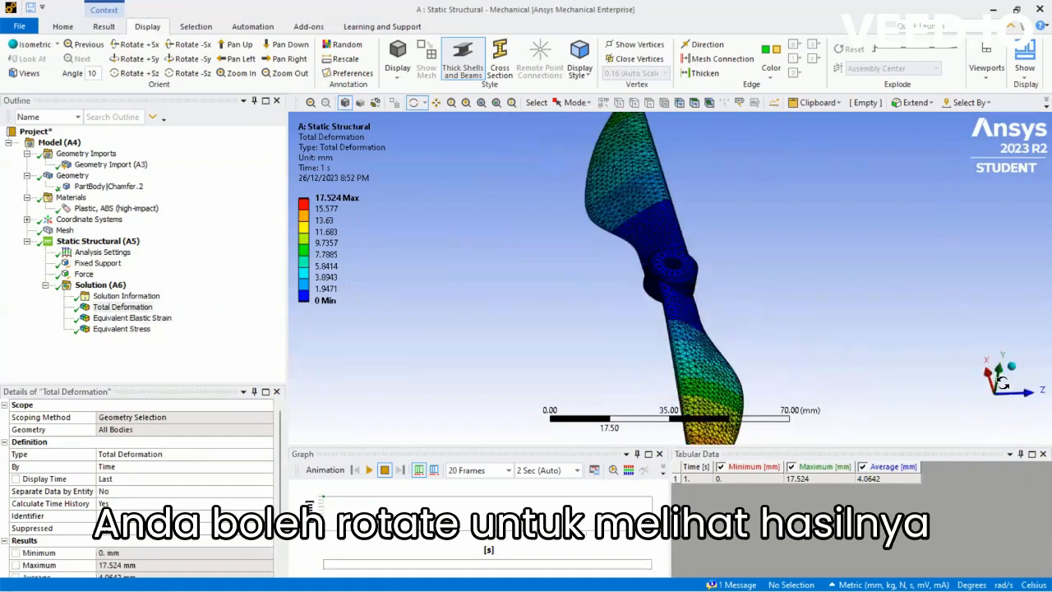
click(999, 376)
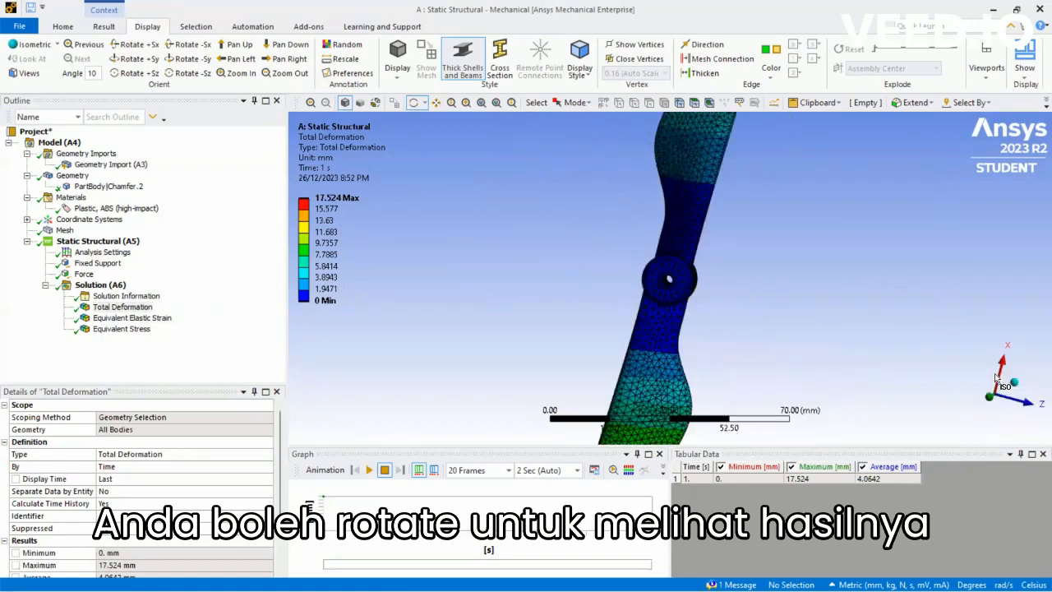
click(997, 376)
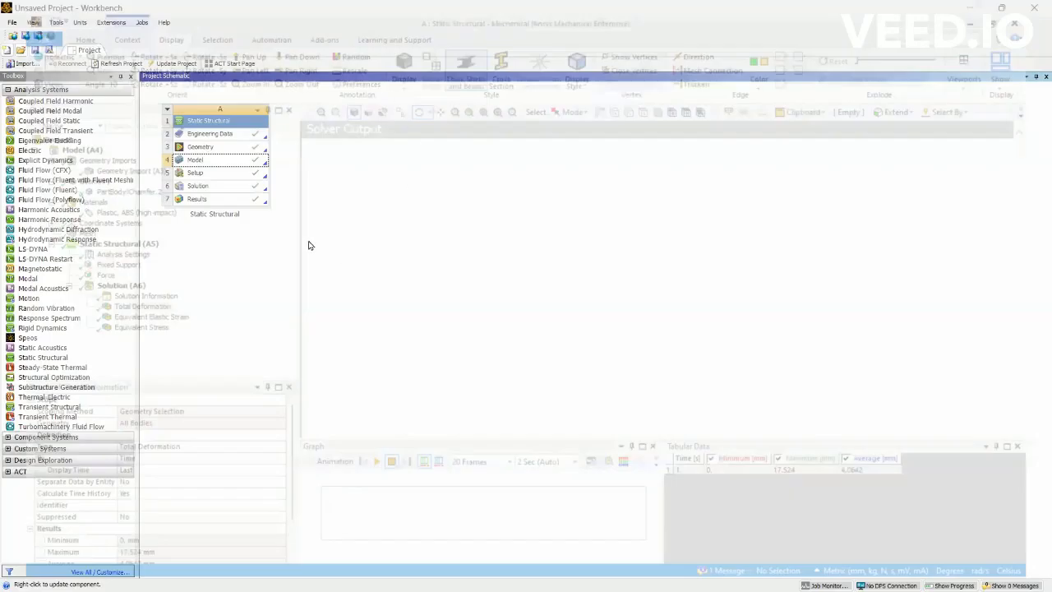
- Return to the Project Schematic in Workbench
click(346, 305)
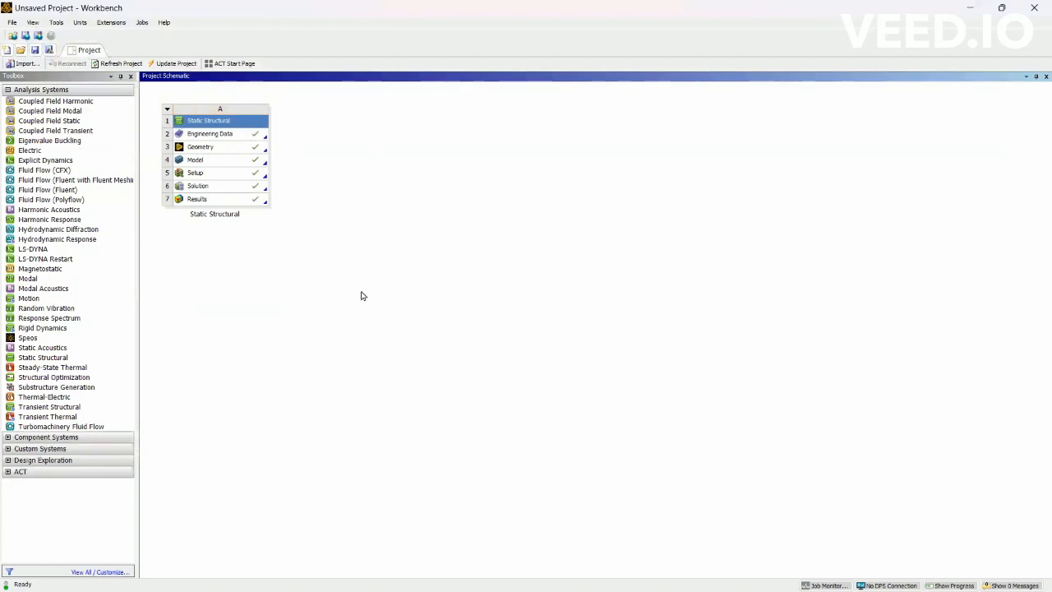